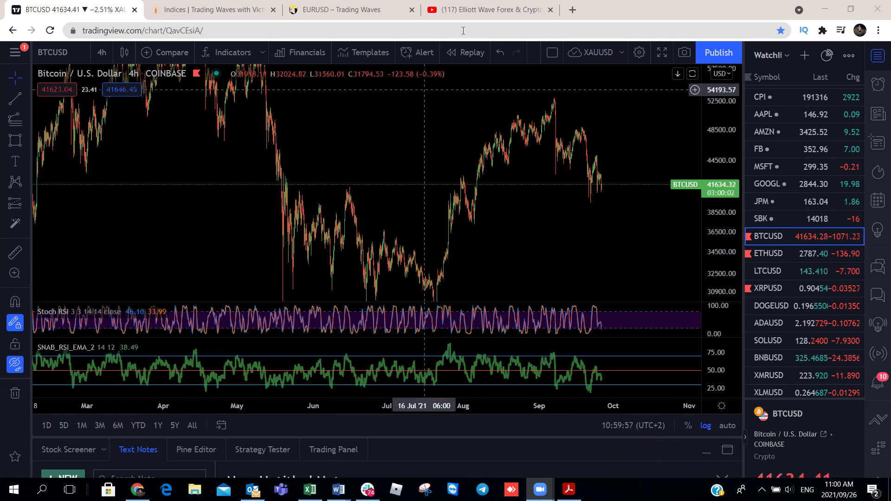
Open the YouTube page of the Elliott Wave Forex & Cryptocurrency Weekly Outlook video and view its description with the contact links
click(481, 11)
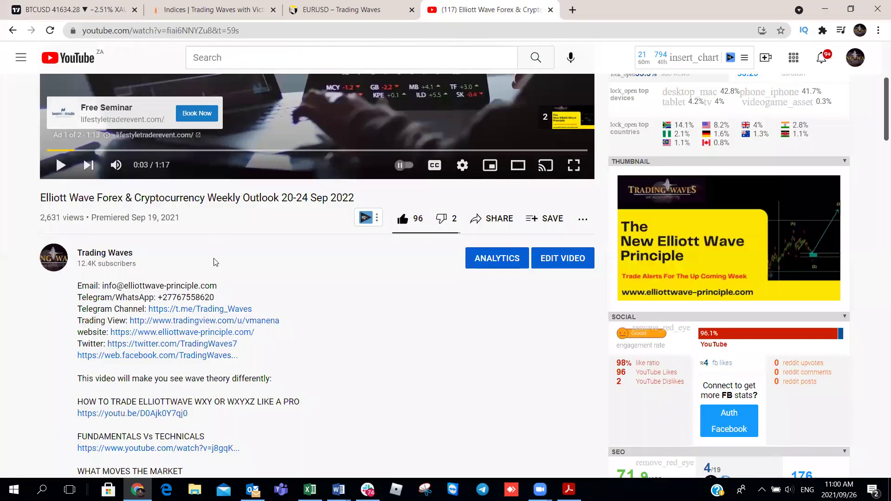
scroll(242, 264, up, 2)
scroll(242, 264, down, 2)
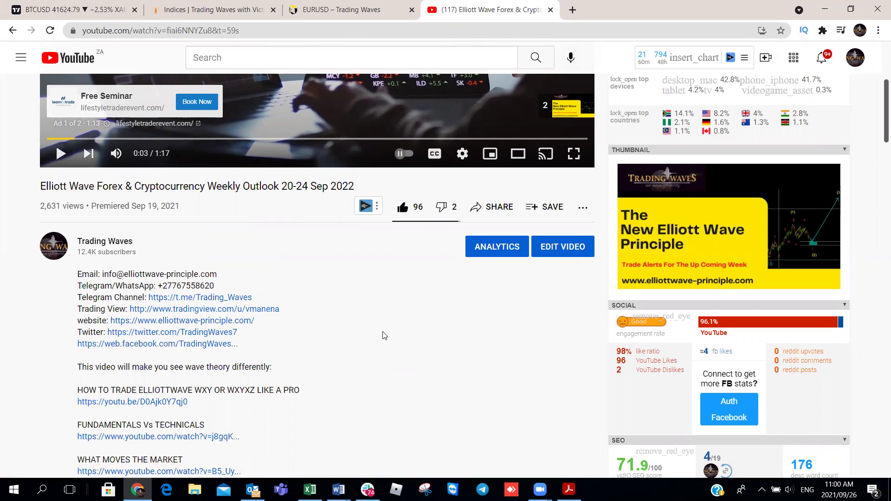
Switch to the trading-waves.com EURUSD page and go from its side menu to the Bitcoin analysis page
click(349, 16)
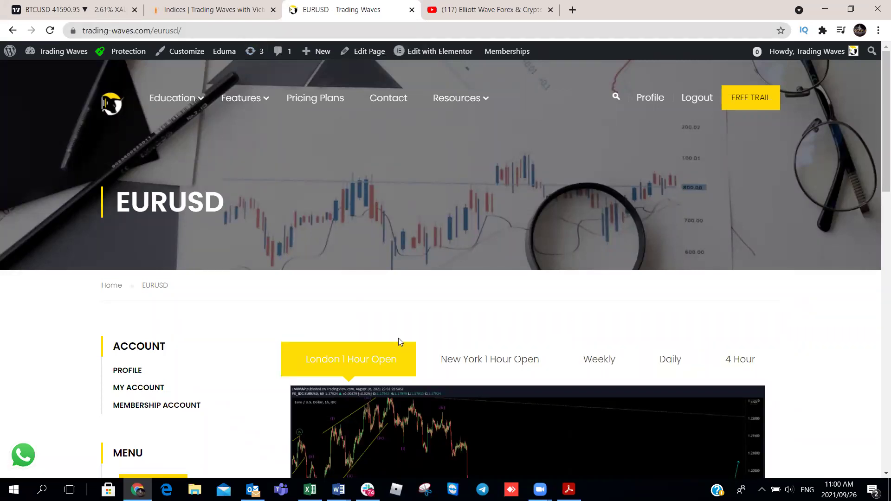
scroll(398, 342, down, 3)
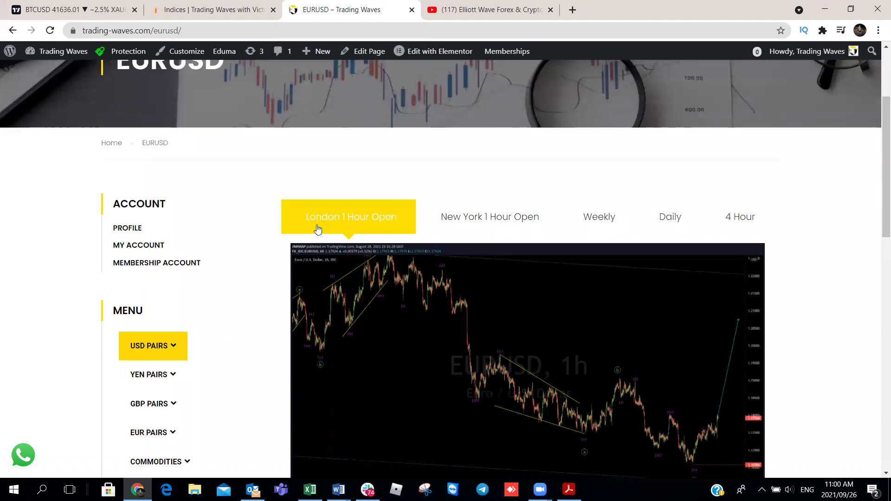
scroll(201, 360, down, 3)
mouse_move(201, 358)
click(166, 383)
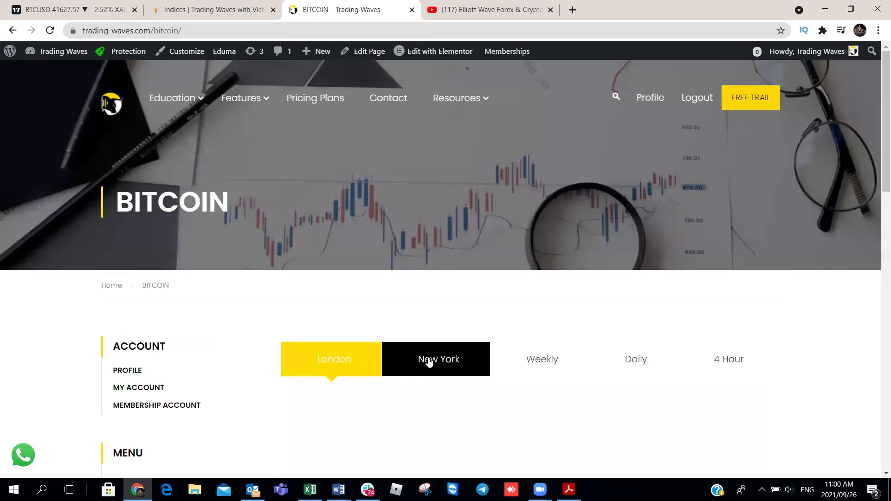
Examine the session and timeframe sections of the Bitcoin page, showing the New York section
scroll(336, 360, down, 2)
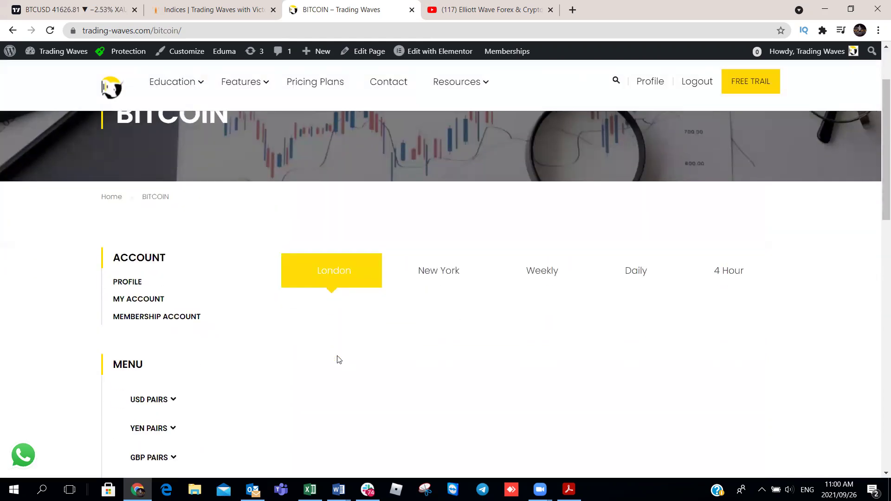
scroll(338, 361, up, 2)
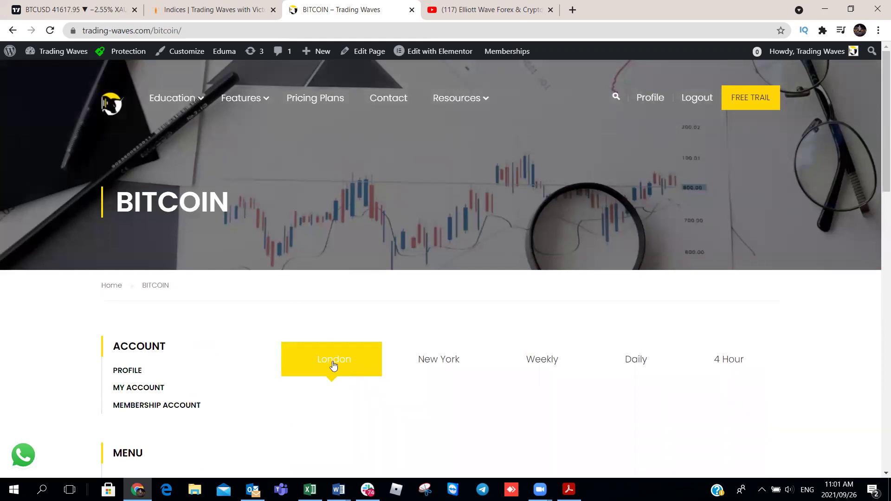
click(444, 366)
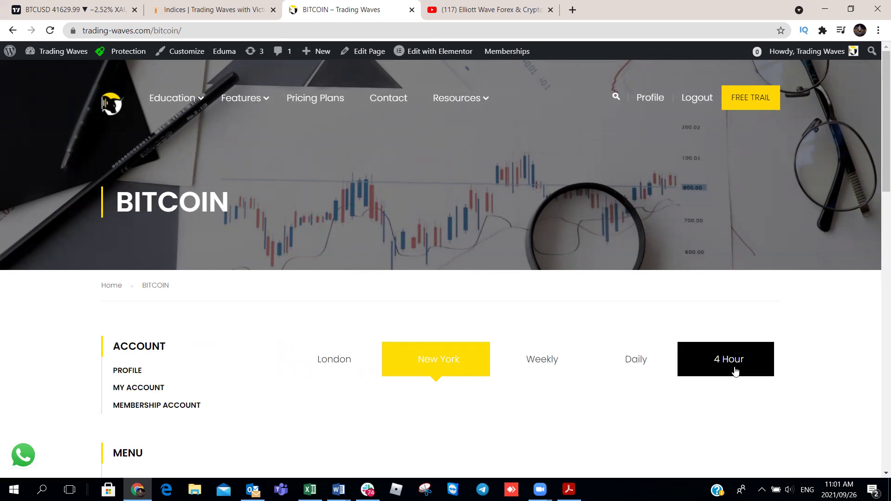
scroll(510, 374, down, 3)
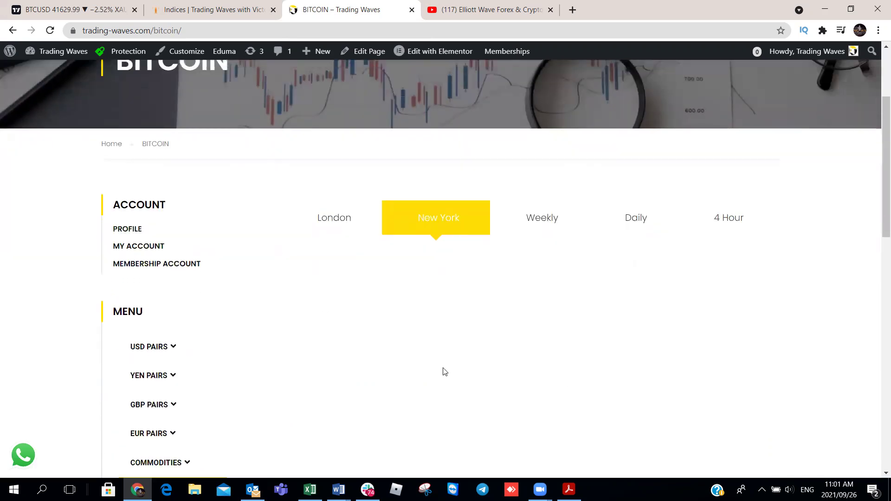
scroll(547, 376, up, 3)
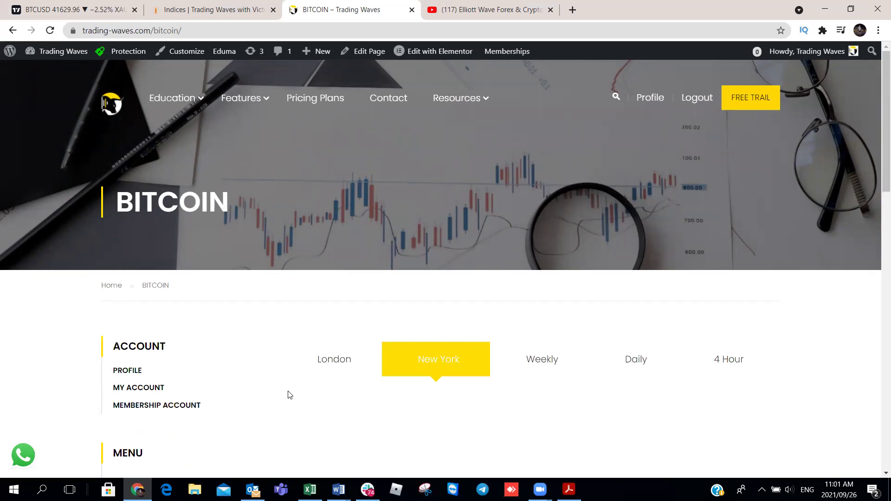
scroll(289, 394, down, 1)
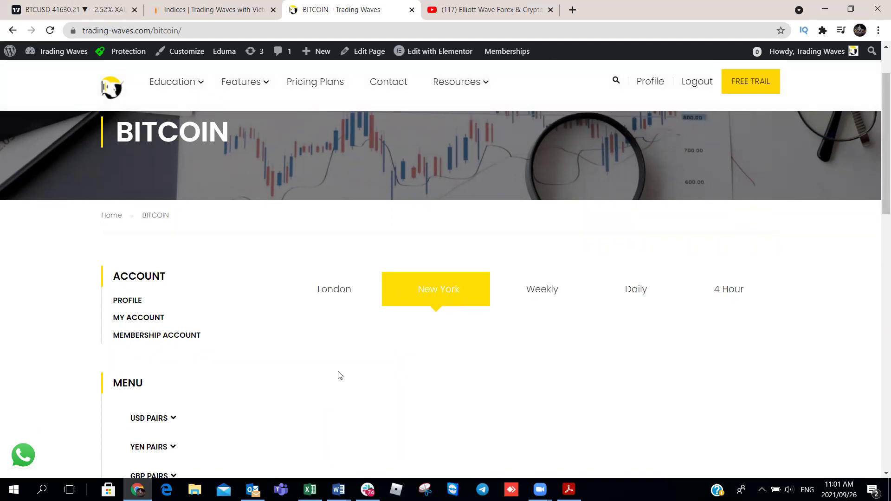
Switch to the elliottwave-principle.com Indices page and view the site header and Member's Area
click(197, 14)
scroll(699, 187, up, 5)
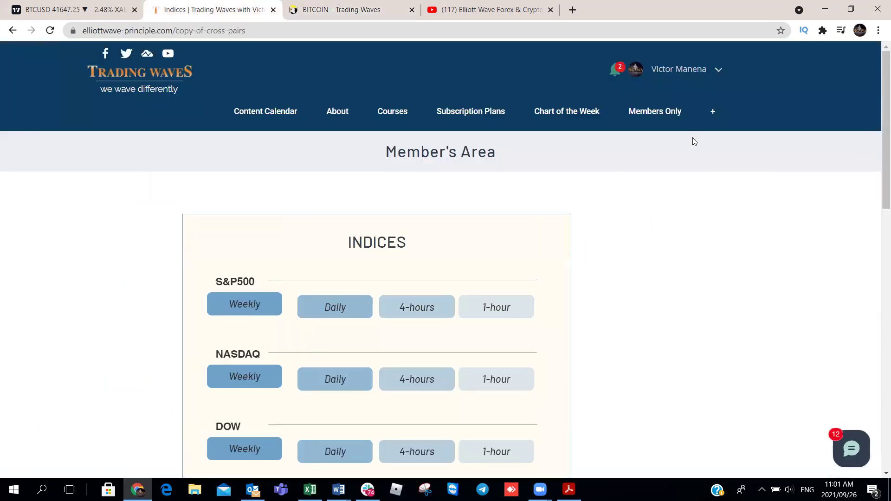
mouse_move(671, 114)
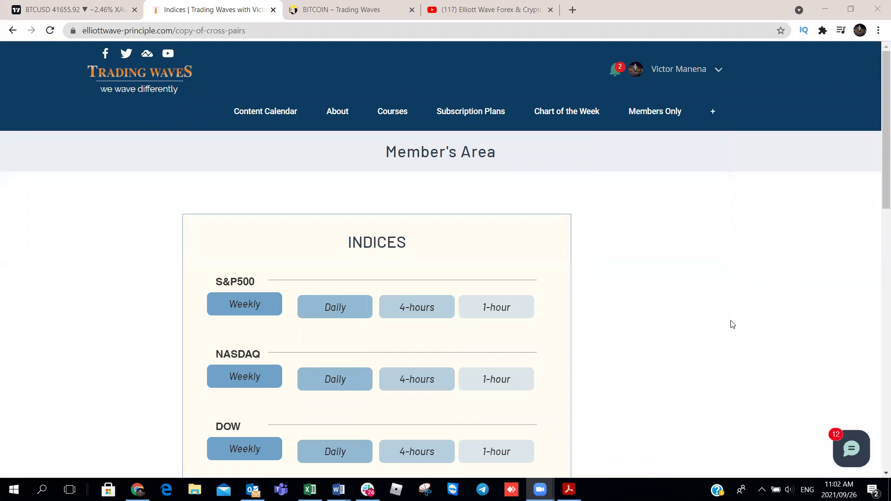
Switch to Slack and open the BTCUSD 1H Before chart link posted today in the beforeandafter channel
click(48, 13)
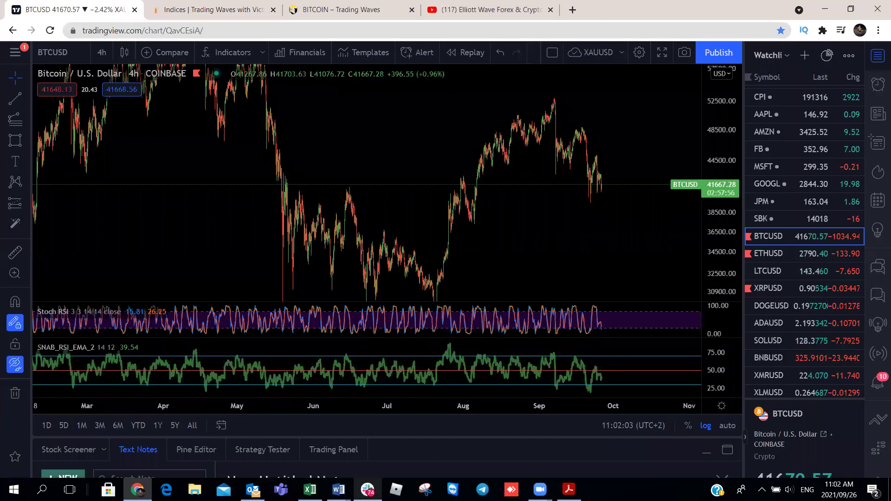
mouse_move(367, 490)
click(388, 450)
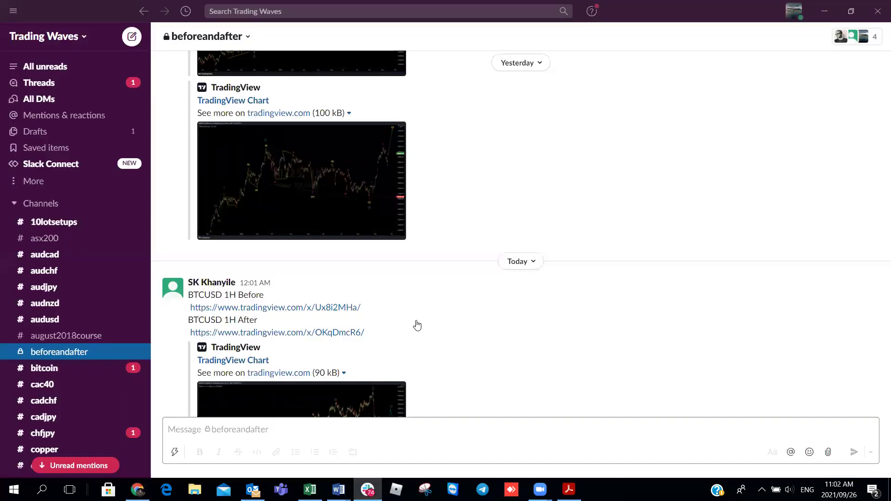
scroll(416, 323, down, 5)
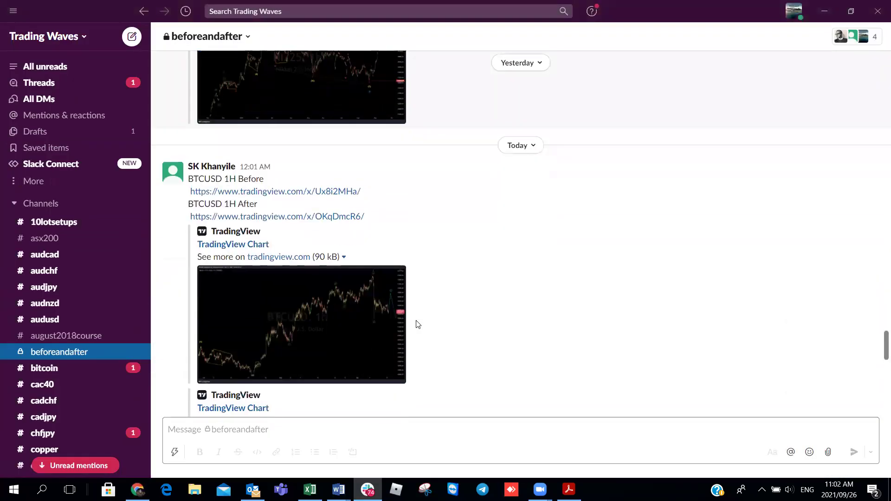
click(276, 199)
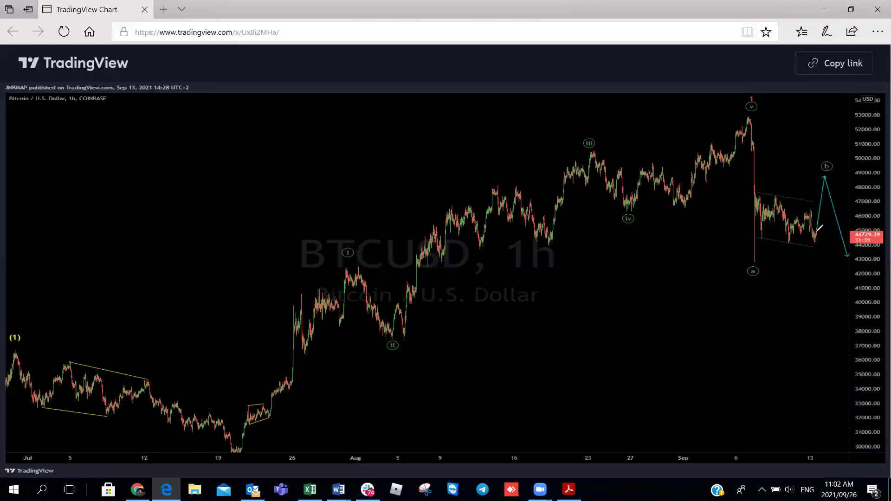
Sketch the projected Bitcoin path from wave a up to b and down to about 39000, and clear the ink
mouse_move(758, 260)
mouse_down()
mouse_move(769, 195)
mouse_move(801, 230)
mouse_move(820, 203)
mouse_move(823, 171)
mouse_move(853, 273)
mouse_up()
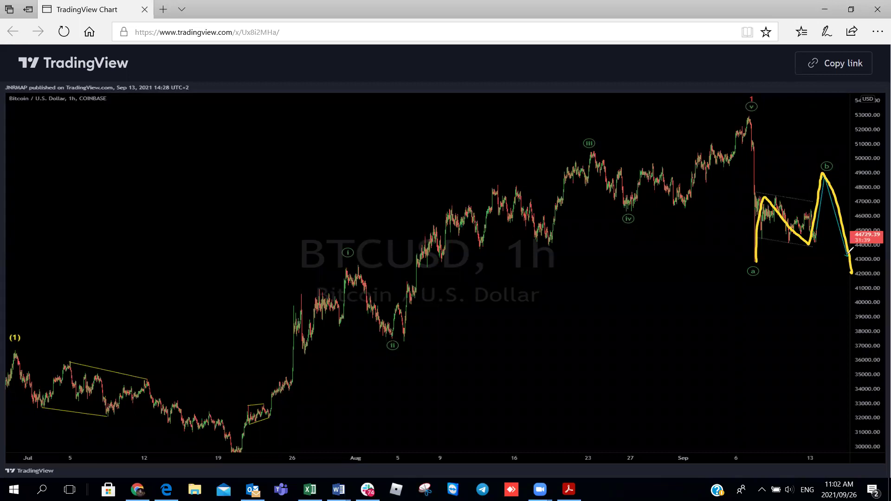
mouse_move(852, 273)
mouse_down()
mouse_move(857, 318)
mouse_move(827, 310)
mouse_up()
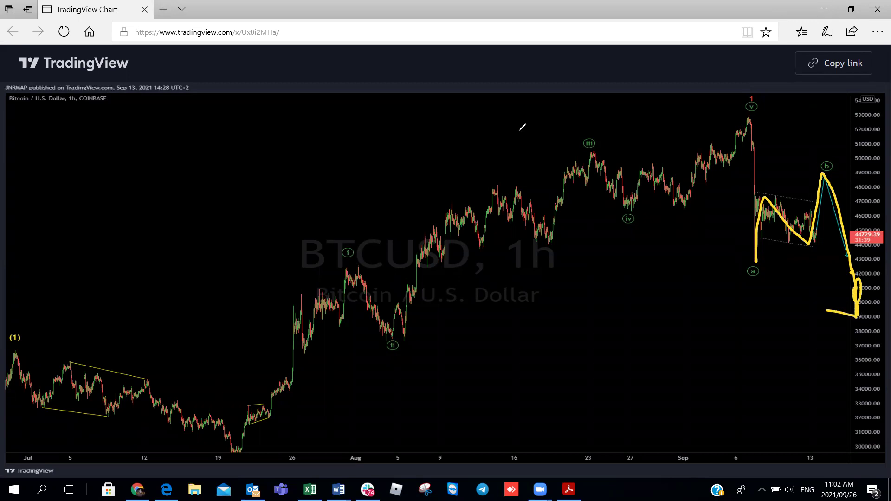
key(e)
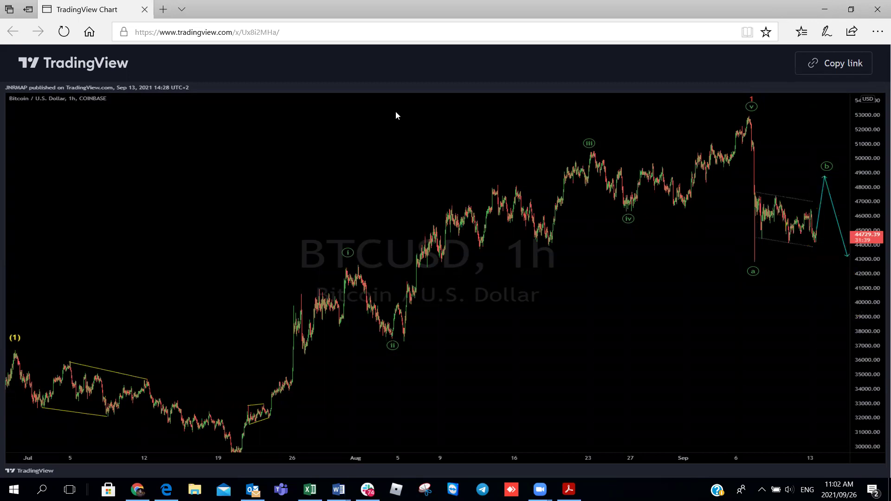
Return to the beforeandafter channel in Slack and open the BTCUSD 1H After chart link
click(825, 9)
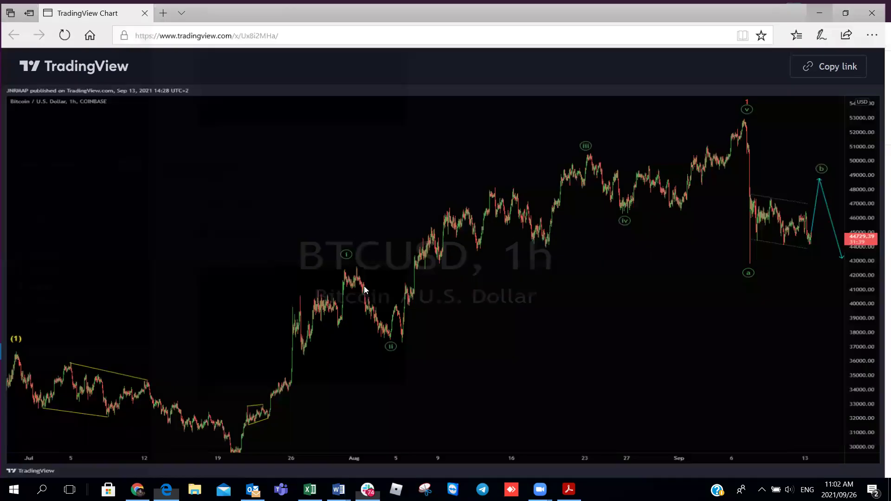
key(Escape)
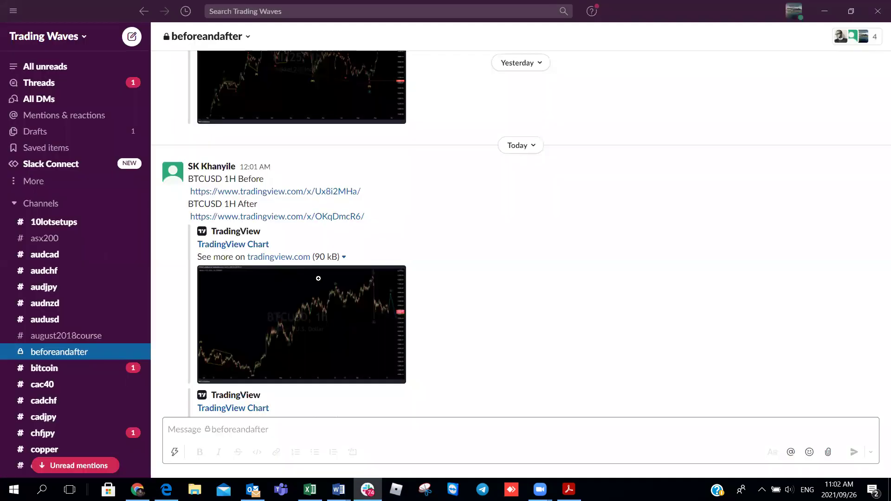
click(276, 217)
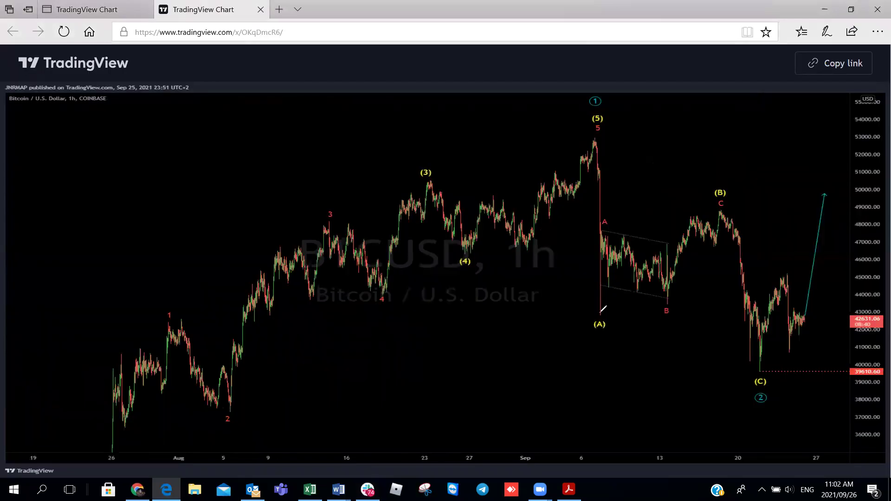
Trace the move from wave (A) through (B) to (C) on the BTCUSD After chart and compare it with the Before chart
mouse_move(598, 316)
mouse_down()
mouse_move(619, 234)
mouse_move(663, 298)
mouse_up()
mouse_move(682, 261)
mouse_down()
mouse_move(709, 209)
mouse_move(719, 207)
mouse_move(745, 276)
mouse_move(752, 367)
mouse_up()
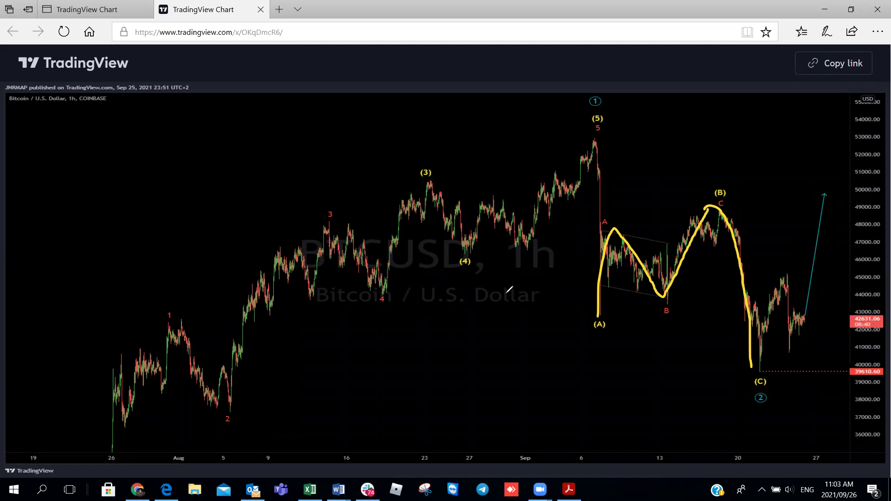
key(Escape)
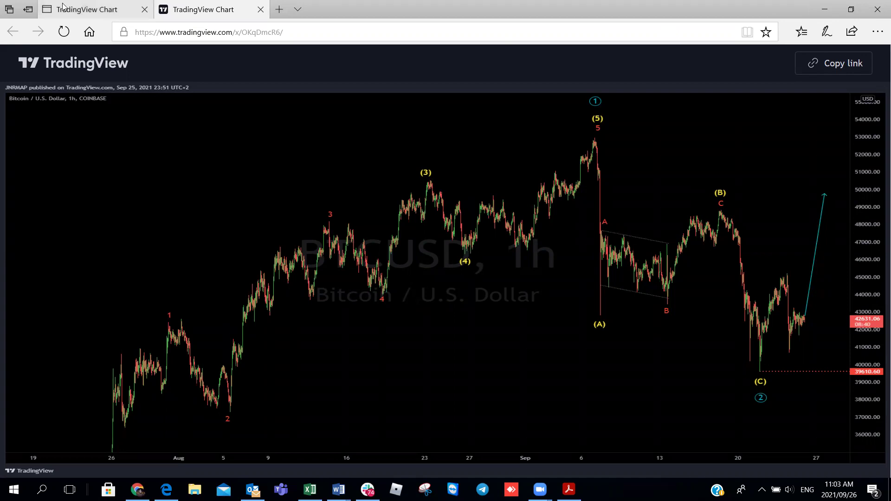
click(81, 12)
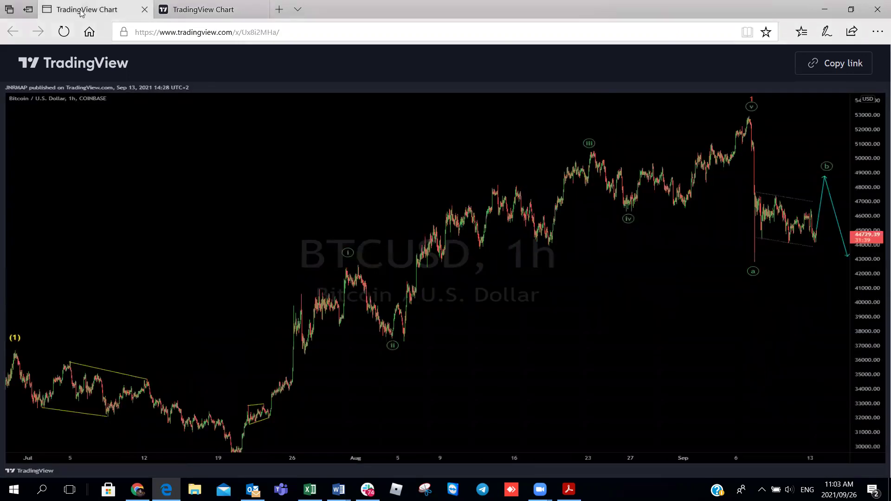
click(230, 13)
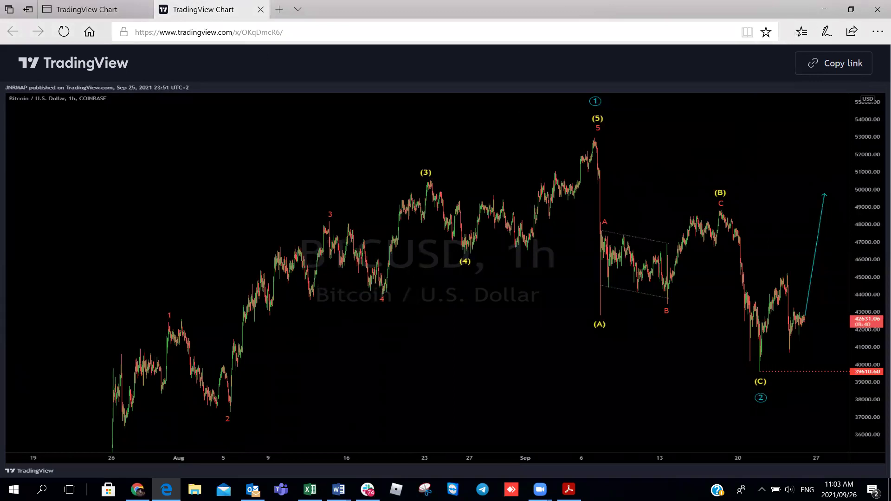
Return to the beforeandafter channel in Slack and open the ETHUSD 1H Before chart link
mouse_move(368, 489)
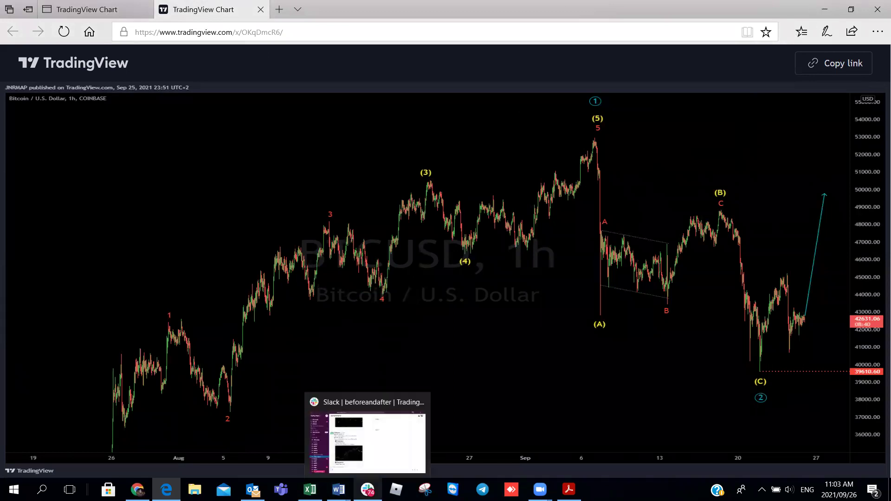
click(389, 458)
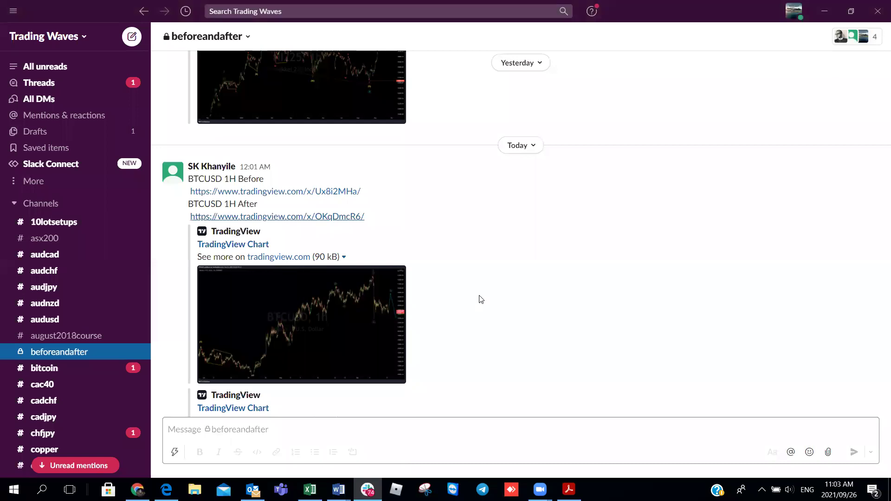
scroll(477, 298, down, 5)
scroll(496, 344, down, 3)
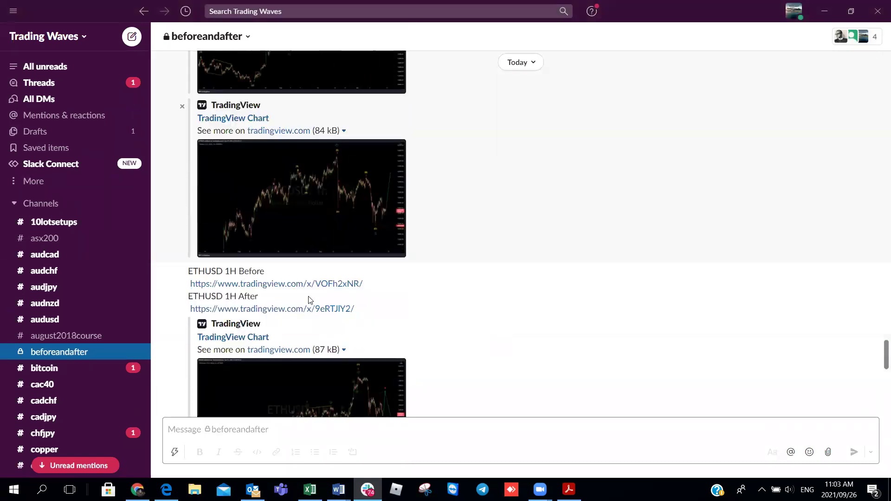
click(342, 130)
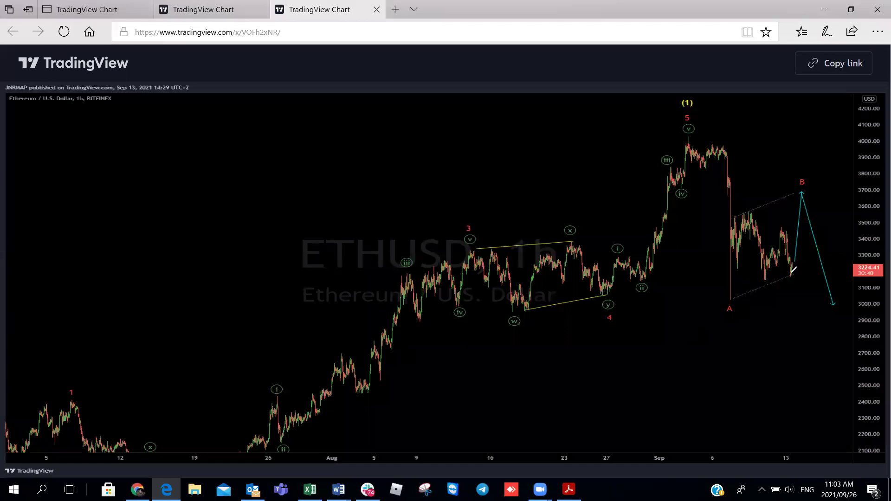
Sketch the projected Ethereum rise to wave B and the decline to about 2850, and clear the ink
mouse_move(792, 273)
mouse_down()
mouse_move(802, 191)
mouse_move(812, 209)
mouse_up()
drag(827, 260, 831, 329)
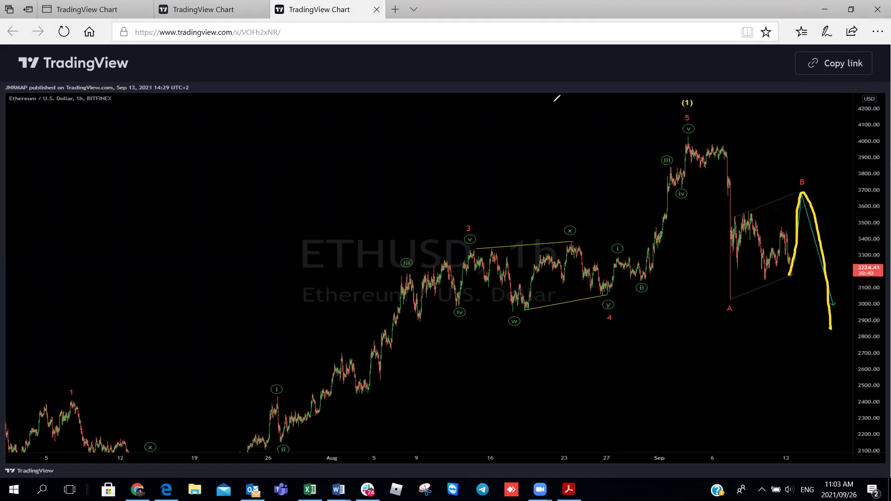
key(Escape)
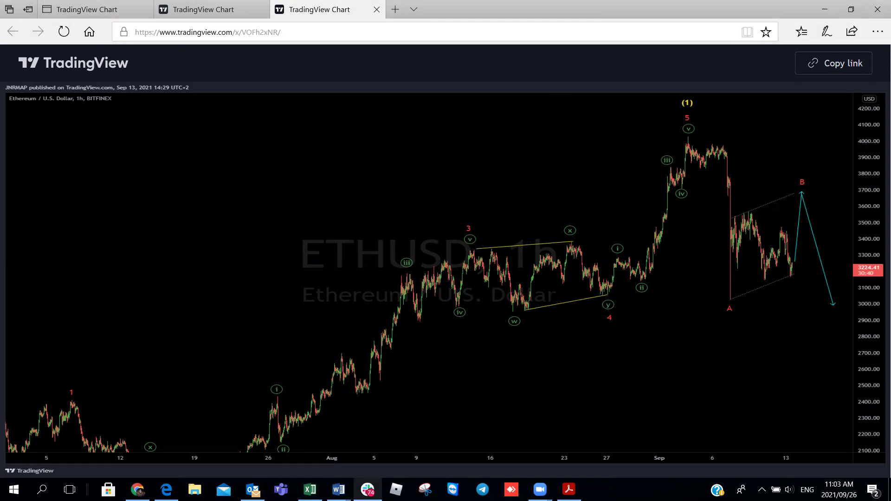
Return to the beforeandafter channel in Slack and open the ETHUSD 1H After chart link
mouse_move(367, 490)
click(385, 456)
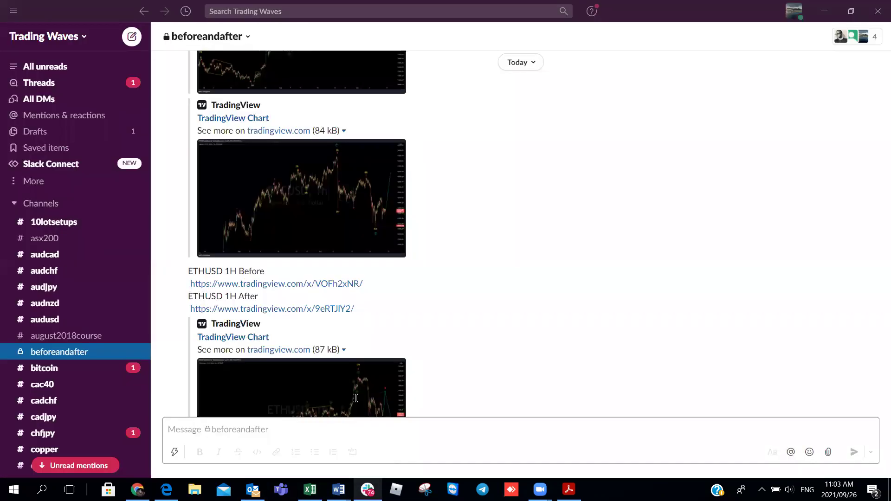
click(271, 311)
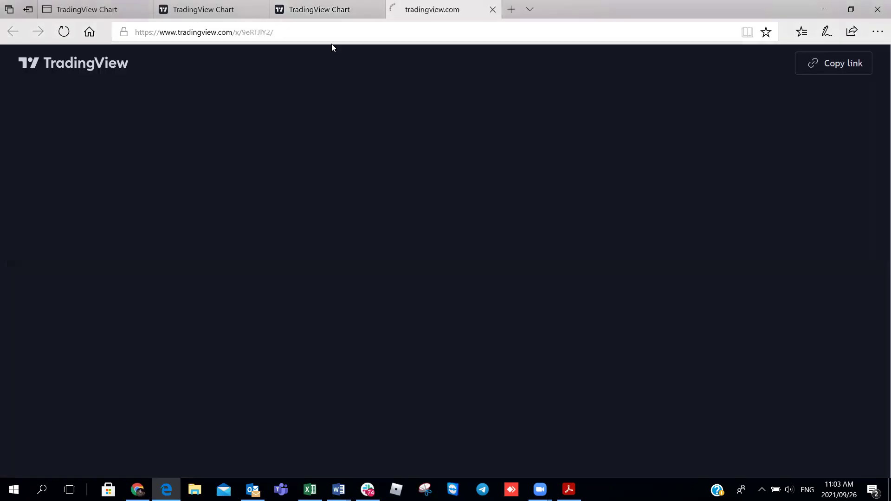
Trace the Ethereum move from B up to (B) and down to (C), circle the wave (C) low, and clear the ink
mouse_move(676, 298)
mouse_down()
mouse_move(706, 204)
mouse_move(715, 209)
mouse_move(700, 201)
mouse_move(707, 195)
mouse_up()
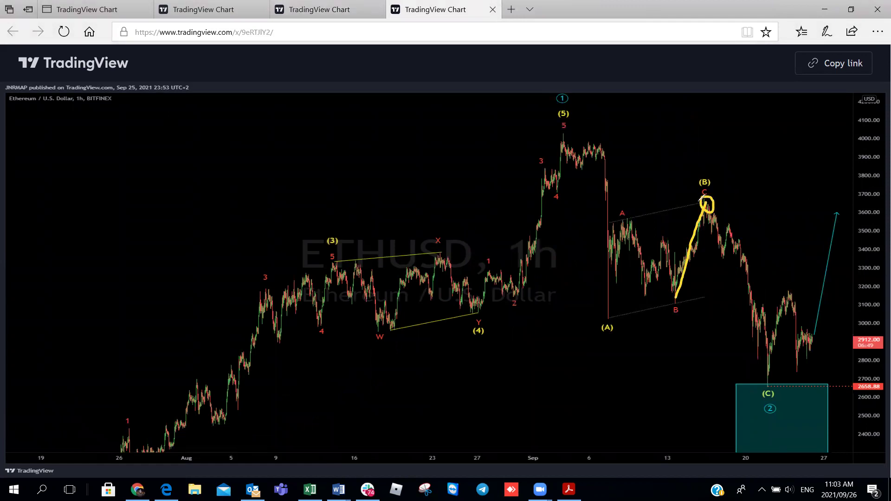
mouse_move(721, 203)
mouse_down()
mouse_move(761, 358)
mouse_move(753, 391)
mouse_move(780, 417)
mouse_move(790, 382)
mouse_up()
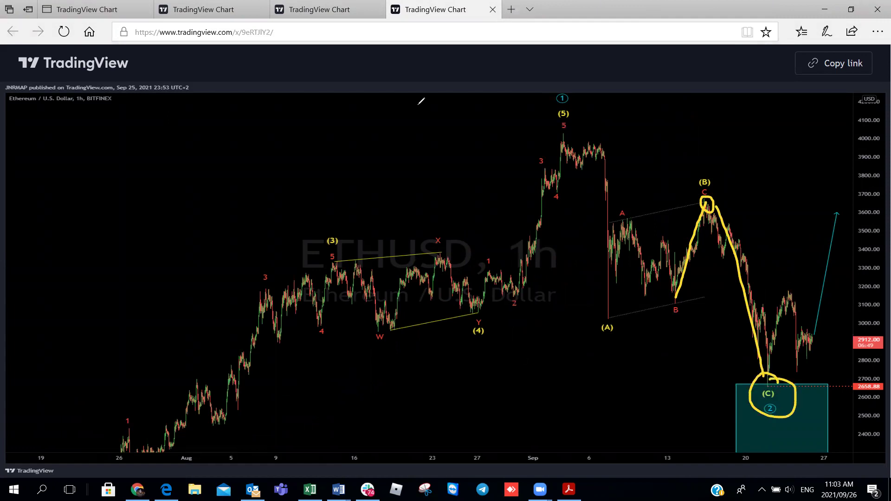
key(Escape)
Return to the beforeandafter channel in Slack and open the XRPUSD 1H Before chart link
mouse_move(368, 491)
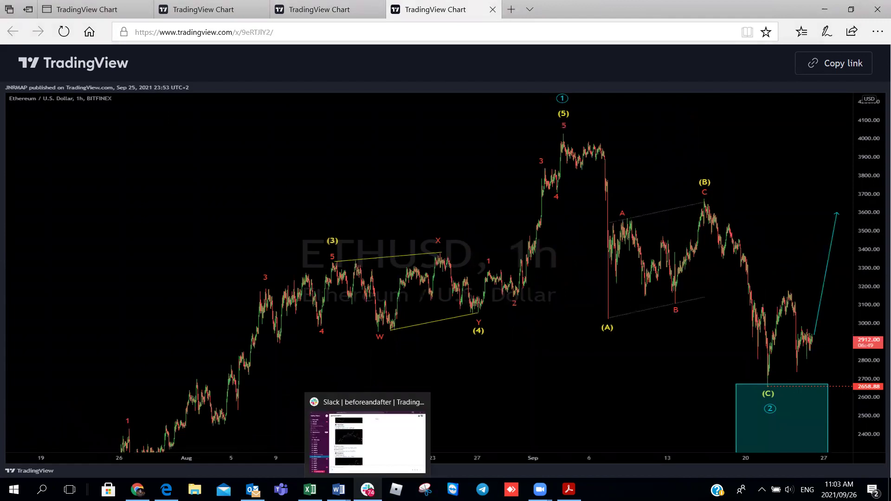
click(392, 430)
scroll(386, 405, down, 4)
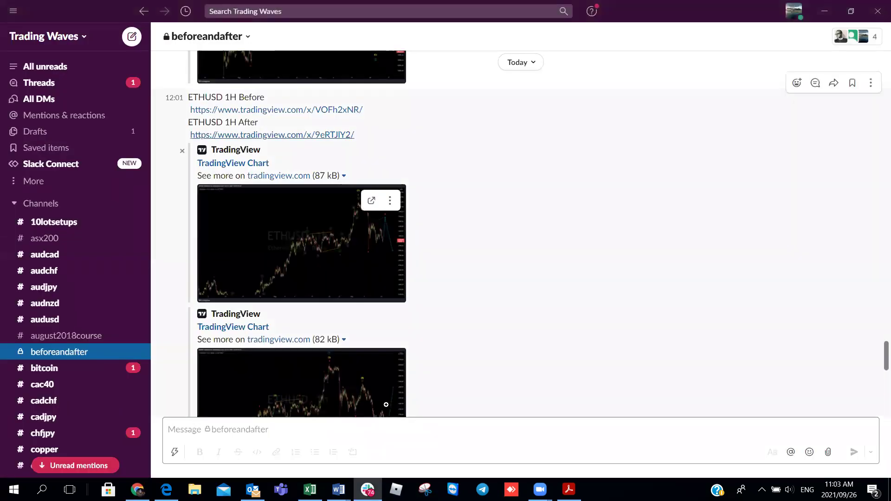
scroll(387, 405, down, 3)
scroll(375, 374, down, 3)
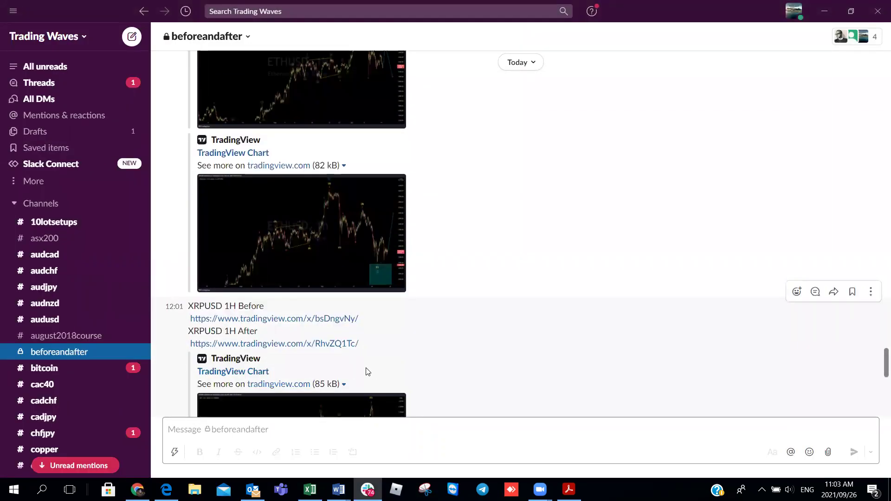
scroll(286, 263, down, 2)
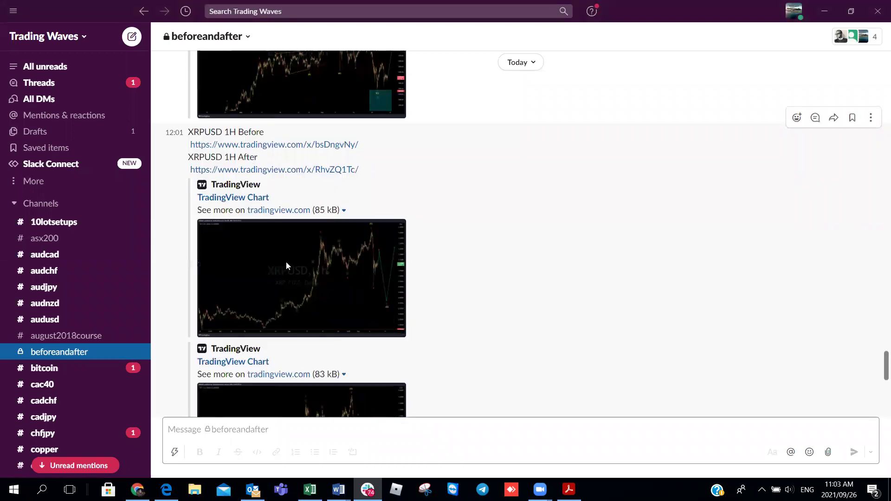
scroll(286, 263, up, 1)
click(252, 206)
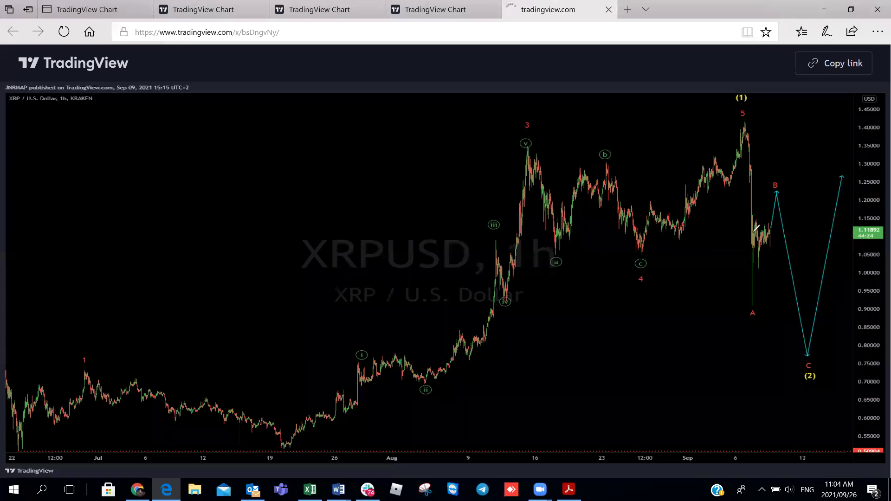
Sketch the projected XRP rise to wave B and the decline to wave C, and clear the ink
mouse_move(765, 241)
mouse_down()
mouse_move(780, 186)
mouse_move(811, 355)
mouse_up()
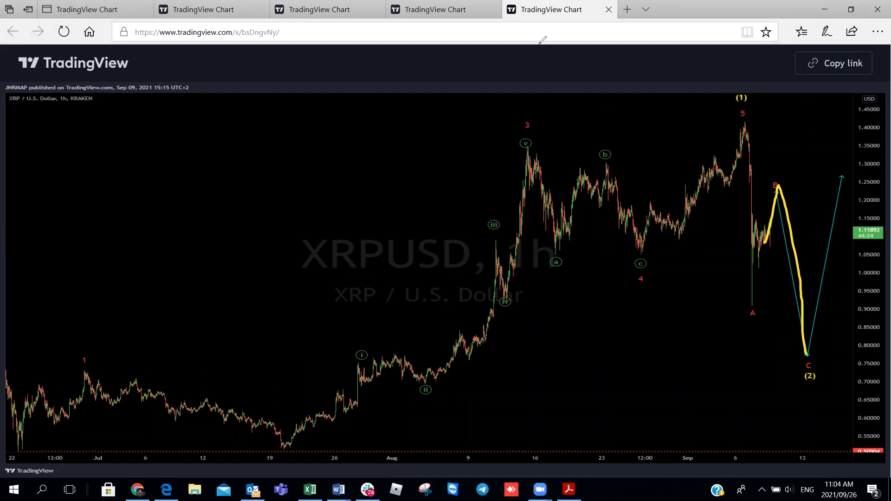
key(Escape)
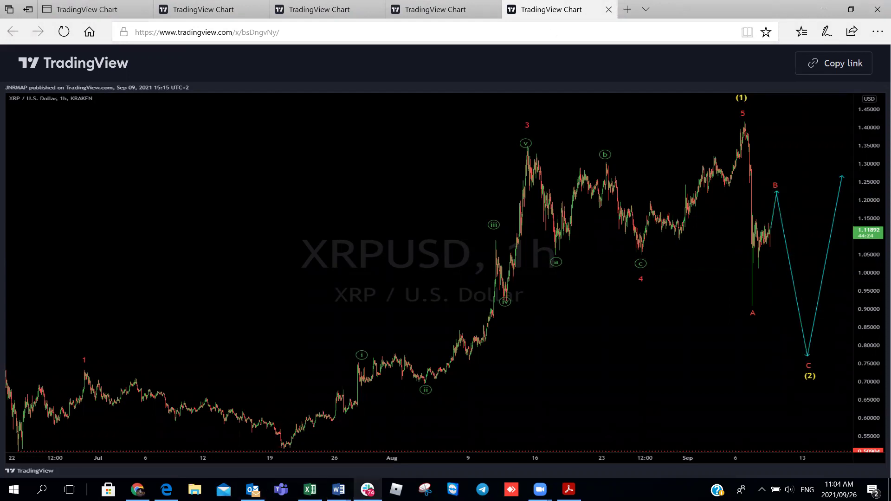
Return to the beforeandafter channel in Slack and open the XRPUSD 1H After chart link
mouse_move(368, 489)
click(366, 458)
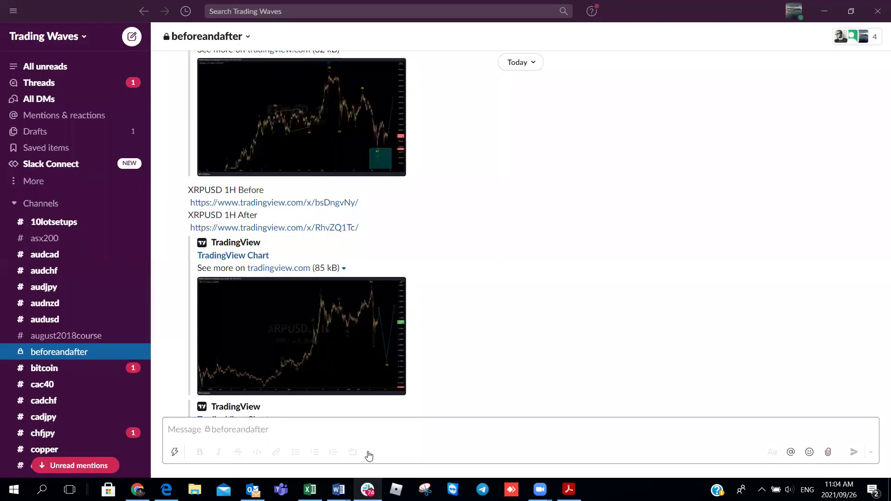
click(256, 227)
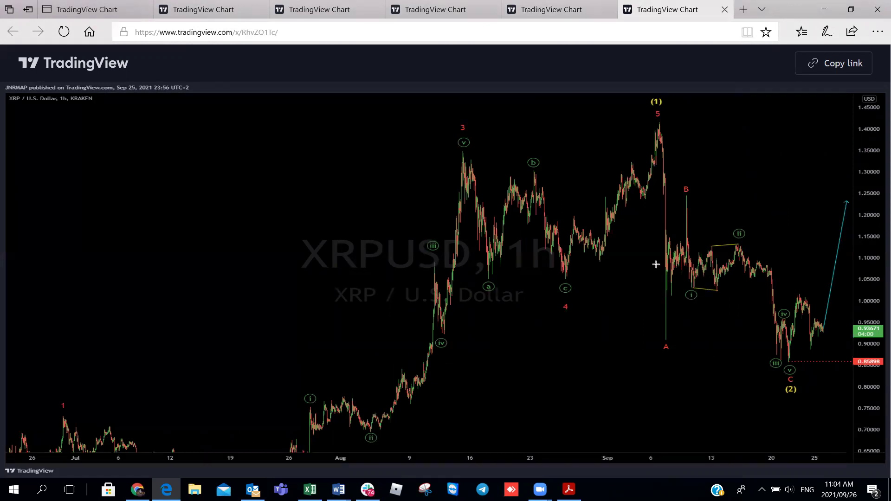
Trace XRP's fall from wave 5 to A, sketch the B-to-C move, circle the wave (2) low, and clear the ink
drag(661, 121, 665, 345)
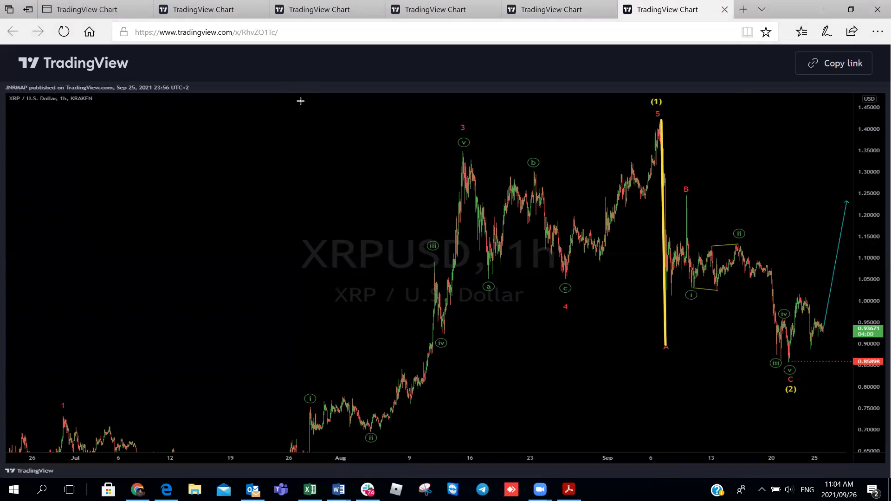
mouse_move(667, 346)
mouse_down()
mouse_move(685, 228)
mouse_move(700, 208)
mouse_move(724, 283)
mouse_move(733, 384)
mouse_up()
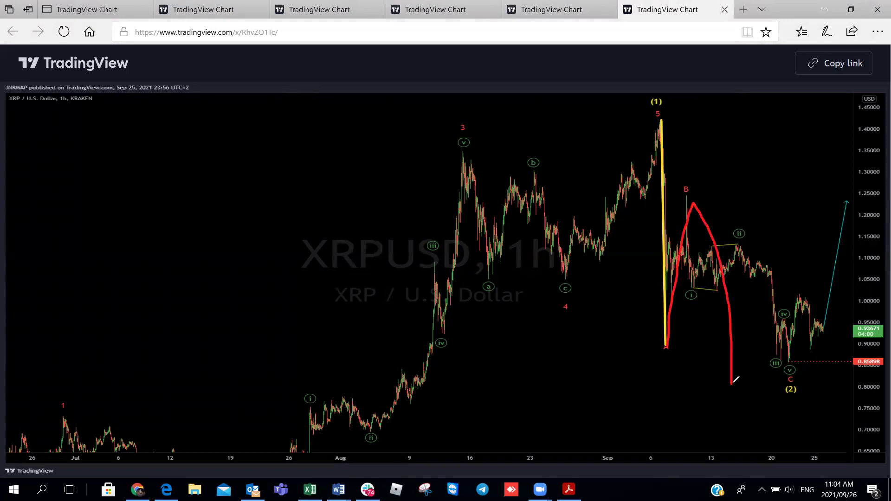
mouse_move(789, 355)
mouse_down()
mouse_move(738, 354)
mouse_move(745, 399)
mouse_up()
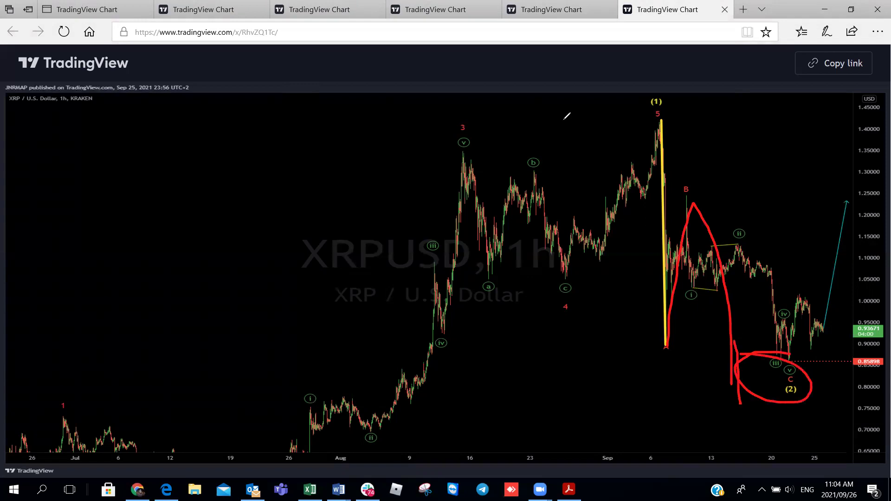
key(Escape)
Compare the XRPUSD Before chart's projection with the After chart
click(562, 17)
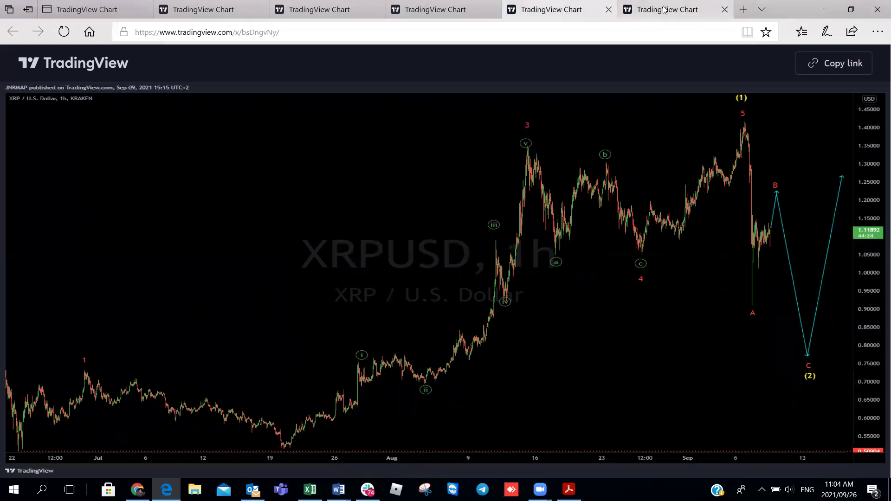
mouse_move(663, 9)
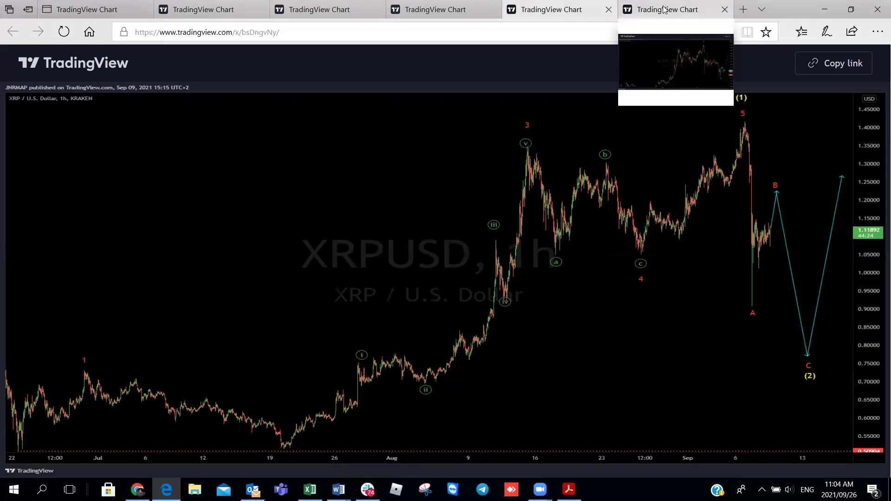
click(664, 9)
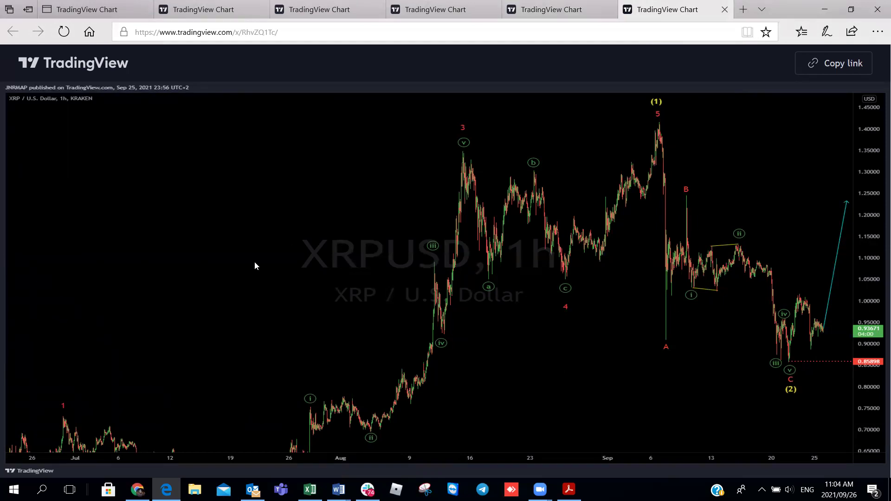
Return to the beforeandafter channel in Slack and look through the posts around the XRPUSD charts
mouse_move(368, 490)
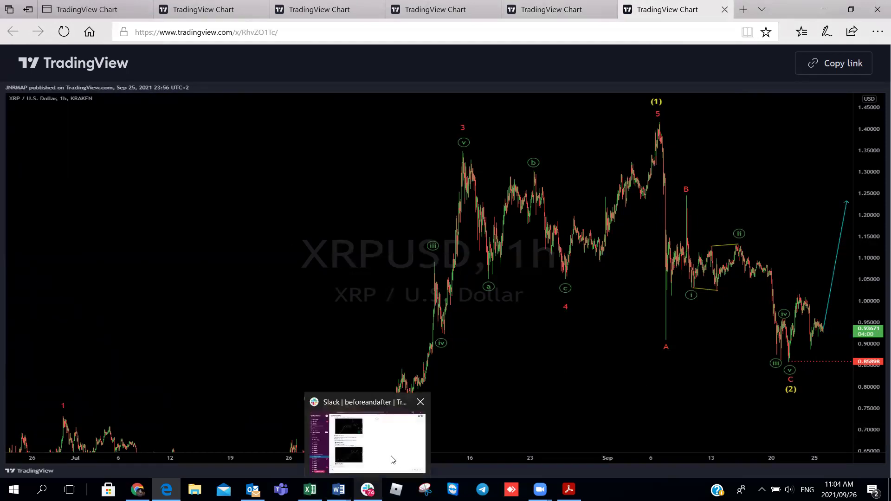
click(392, 460)
scroll(354, 372, down, 3)
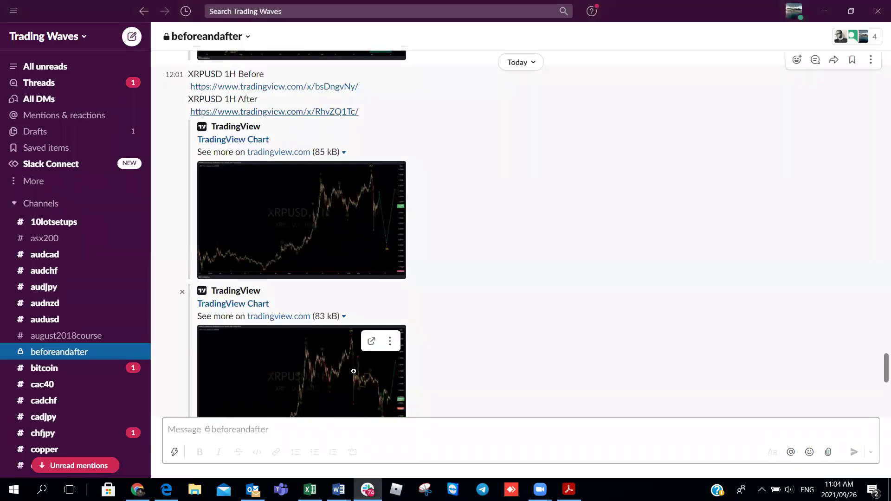
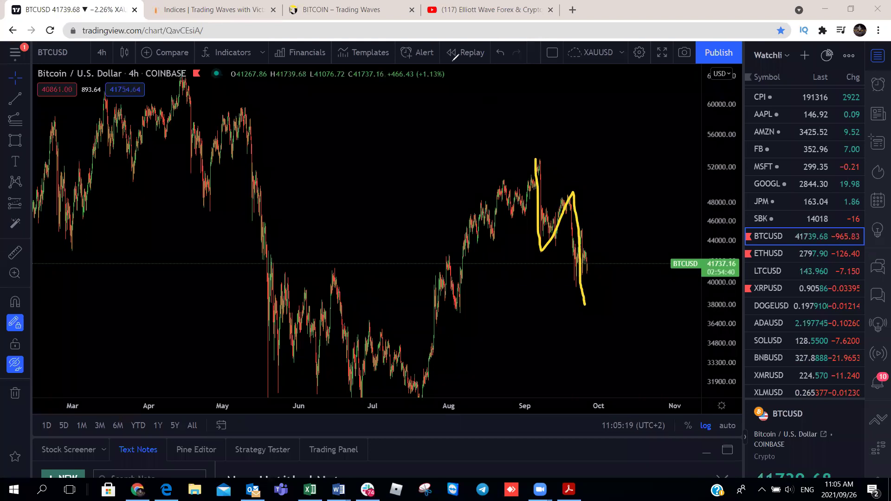
Sketch Bitcoin's possible further drop to just below 38000 and a rebound on the 4h BTCUSD chart, and clear the ink
drag(574, 289, 598, 226)
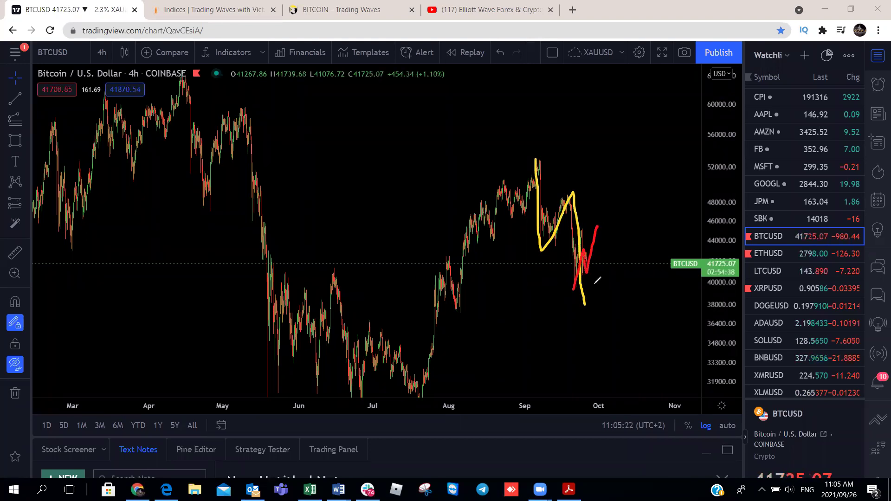
key(ctrl+z)
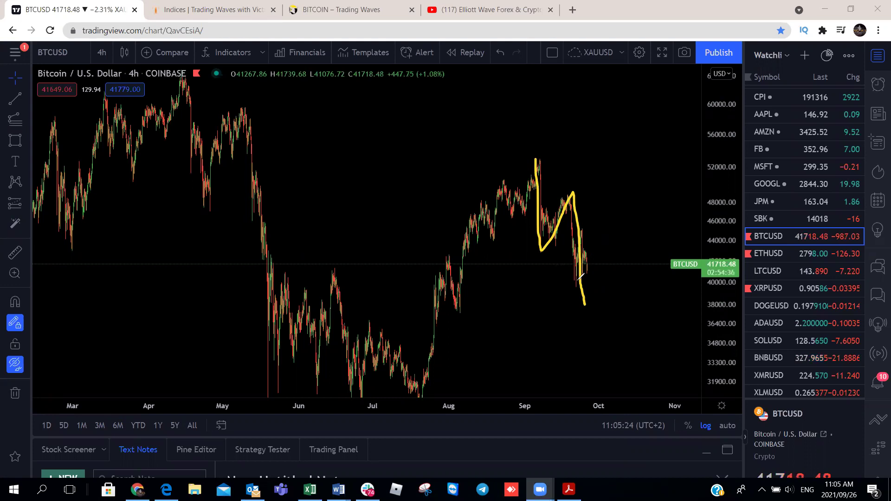
drag(578, 279, 600, 308)
drag(581, 228, 600, 307)
mouse_move(591, 257)
mouse_down()
mouse_move(613, 305)
mouse_move(623, 230)
mouse_up()
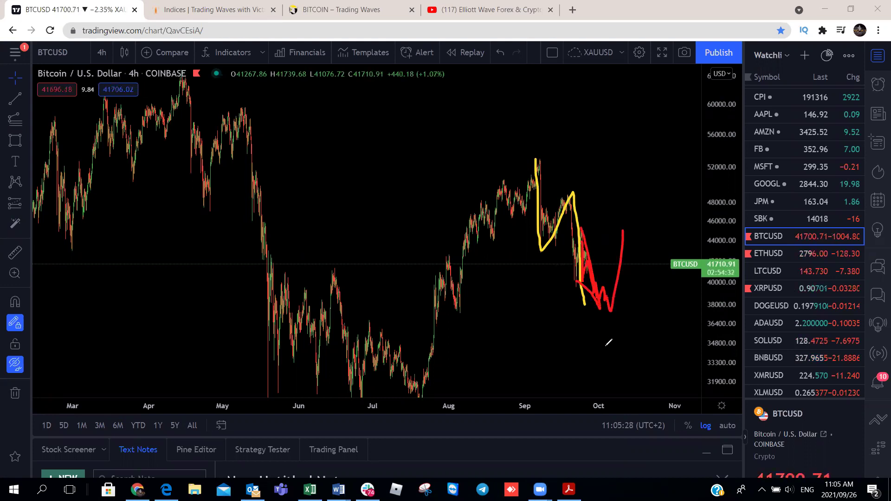
drag(576, 289, 594, 305)
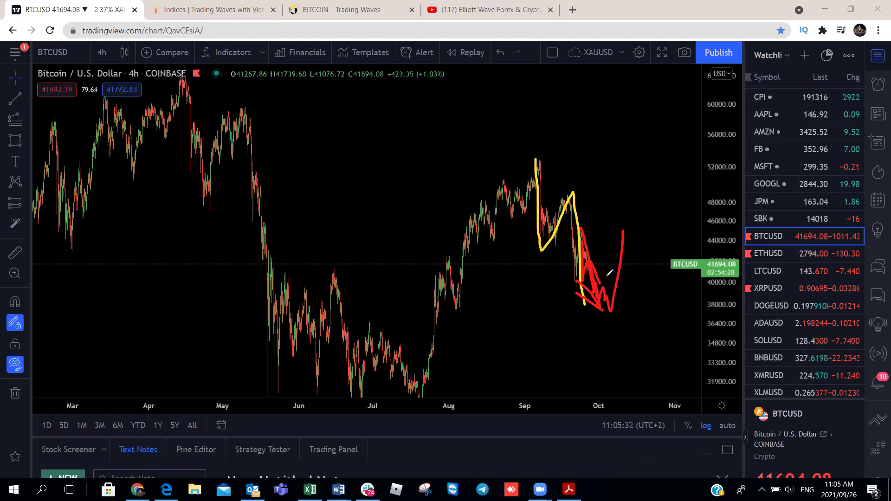
key(e)
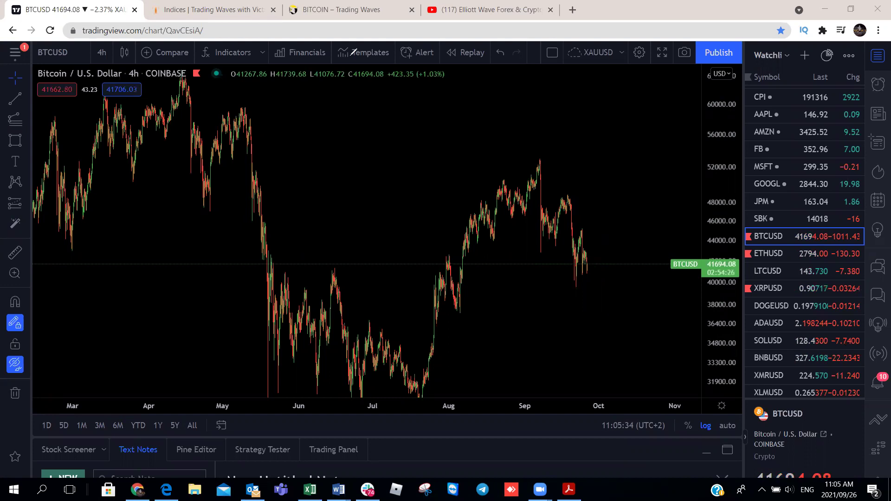
Go to the Crypto-Currencies page of the Trading Waves members' area and open the Bitcoin Daily chart
key(ctrl+3)
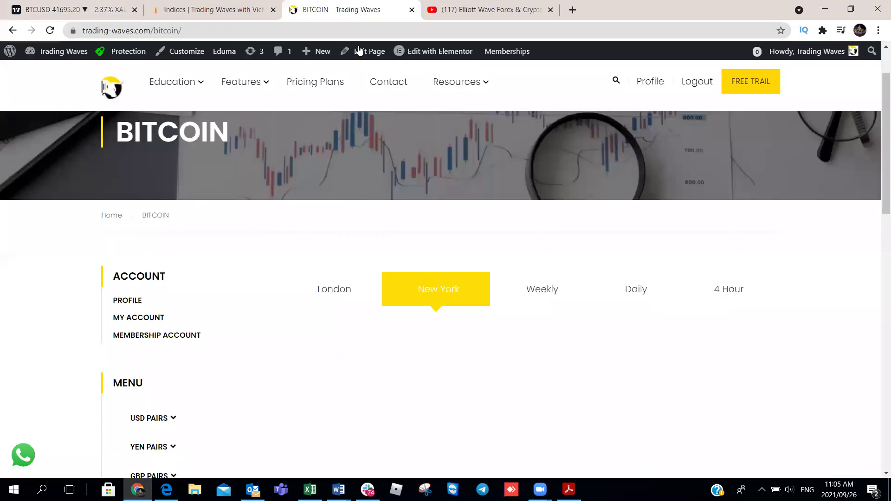
click(230, 10)
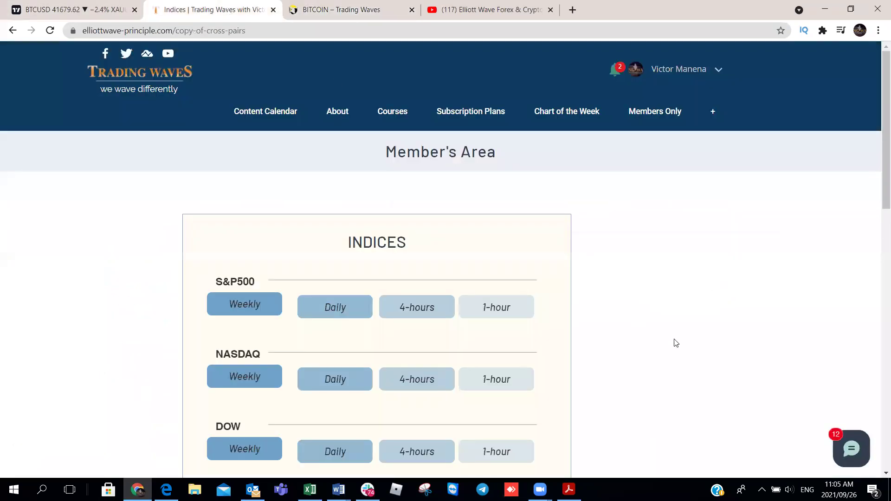
mouse_move(664, 111)
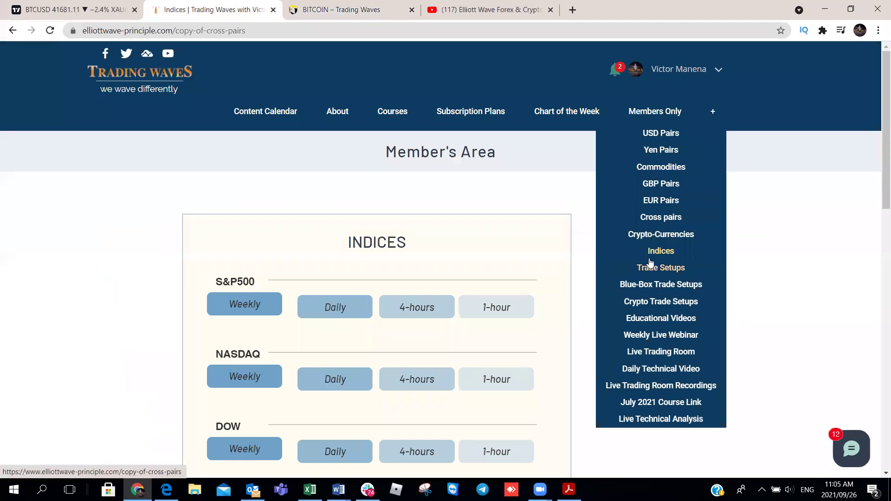
click(662, 235)
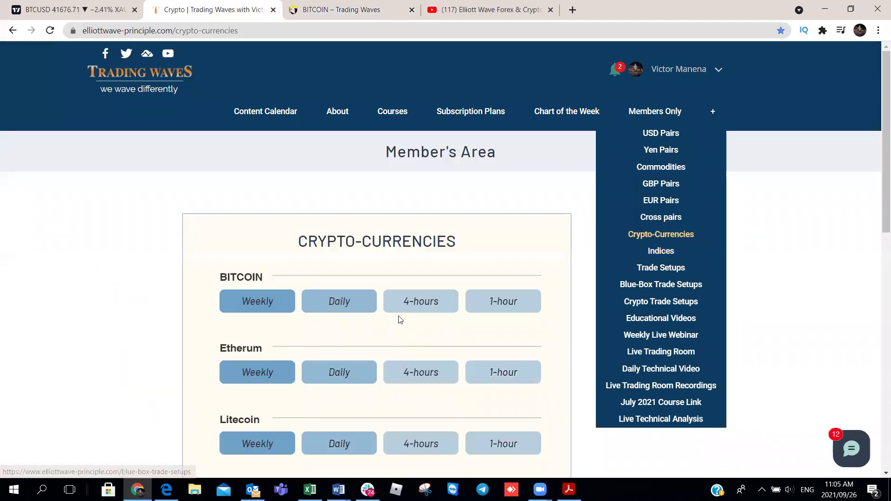
click(339, 302)
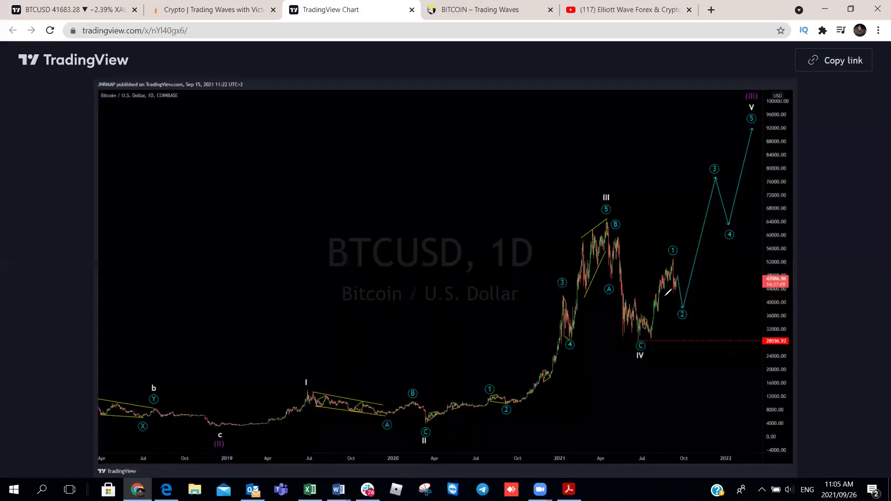
Trace the decline from wave 1 to wave 2 and the start of the rise toward wave 3 on the daily Bitcoin chart, clearing the ink
drag(672, 256, 684, 304)
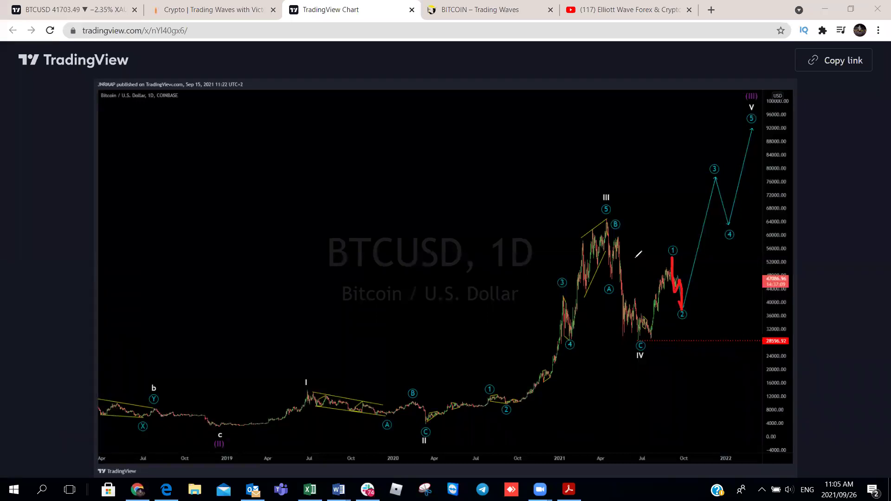
key(e)
drag(675, 261, 679, 284)
drag(682, 300, 682, 307)
mouse_move(678, 269)
mouse_down()
mouse_move(679, 259)
mouse_move(690, 286)
mouse_move(685, 302)
mouse_up()
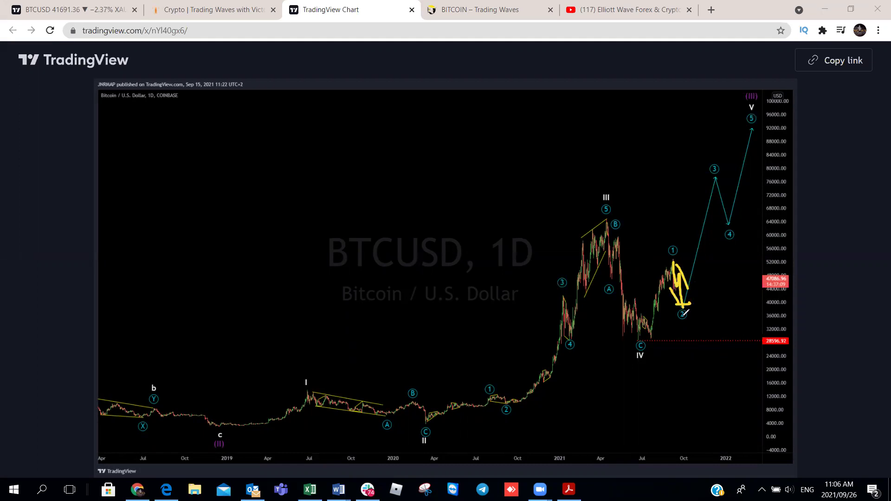
drag(684, 303, 700, 236)
key(e)
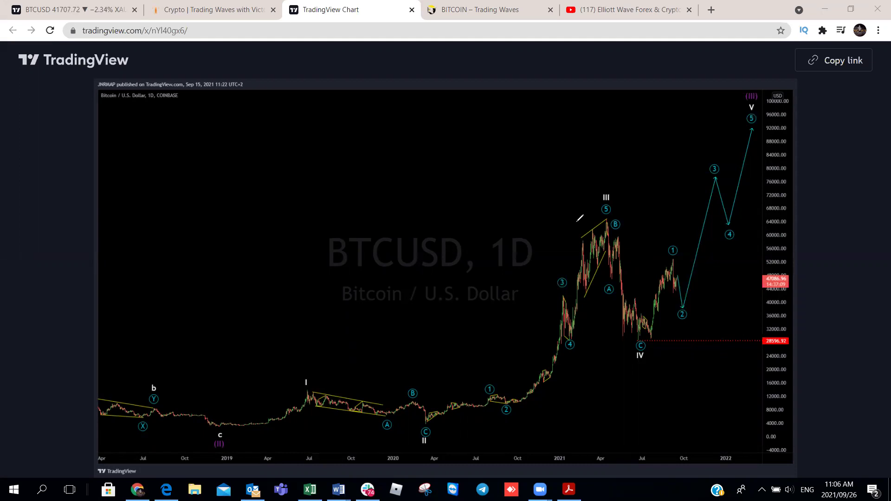
Return to the live TradingView chart and switch it from BTCUSD to ETHUSD
click(44, 8)
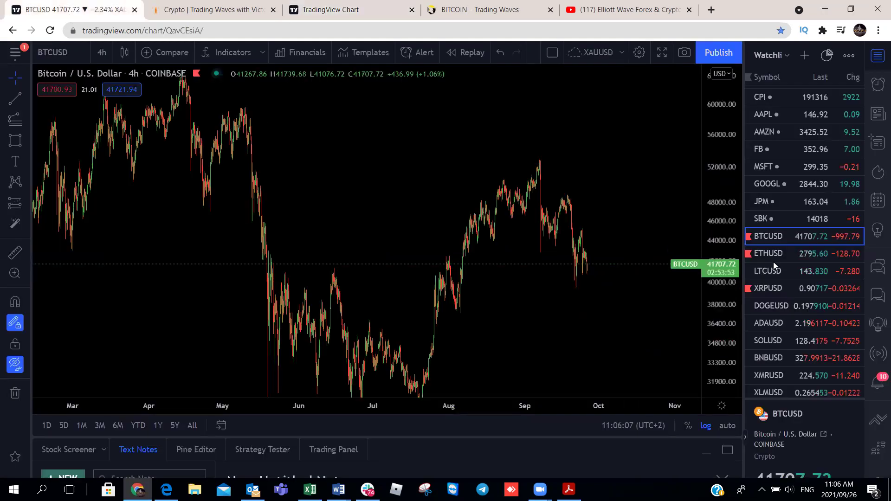
key(Down)
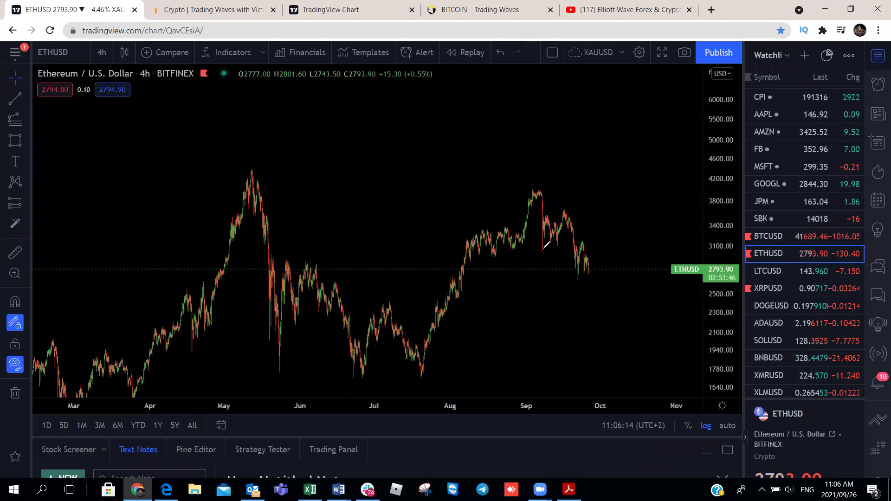
Sketch Ethereum's three-leg decline from the September high, its bounding lines, a closing wedge near 2650 and a rebound to about 4050
drag(542, 250, 557, 243)
mouse_move(566, 211)
mouse_down()
mouse_move(547, 216)
mouse_move(542, 249)
mouse_move(567, 210)
mouse_move(578, 278)
mouse_up()
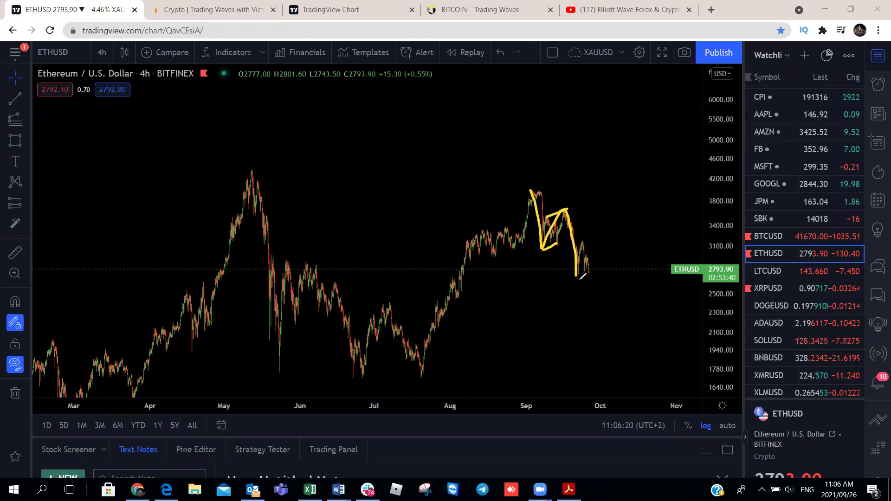
mouse_move(580, 279)
mouse_down()
mouse_move(595, 253)
mouse_move(612, 281)
mouse_move(579, 279)
mouse_move(617, 273)
mouse_move(621, 283)
mouse_move(637, 188)
mouse_up()
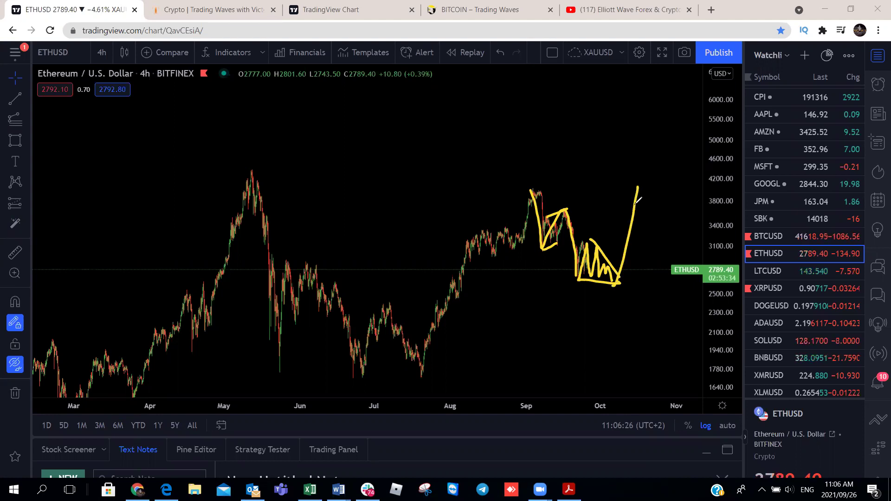
drag(539, 252, 575, 277)
drag(536, 192, 618, 278)
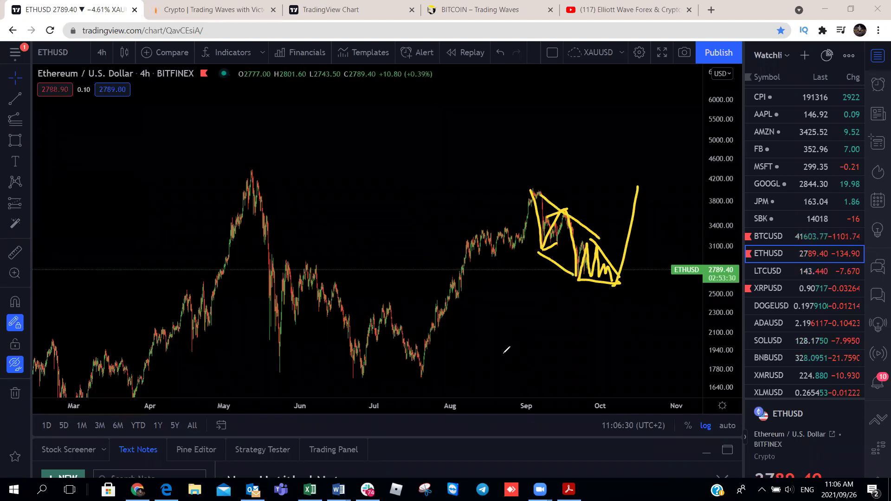
Open the Etherum Daily chart from the Crypto-Currencies page and trace the zigzag from wave 1 to 2 and the rise toward wave 3
click(232, 13)
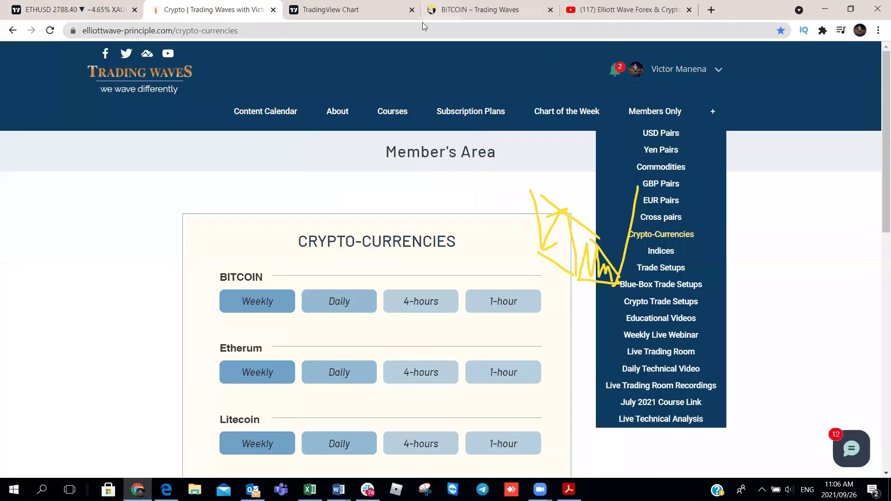
click(366, 372)
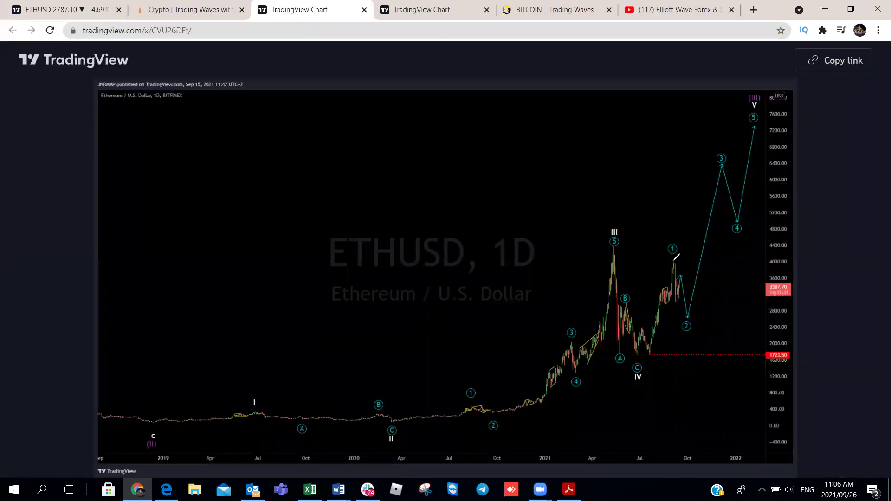
drag(674, 260, 688, 315)
drag(675, 262, 682, 279)
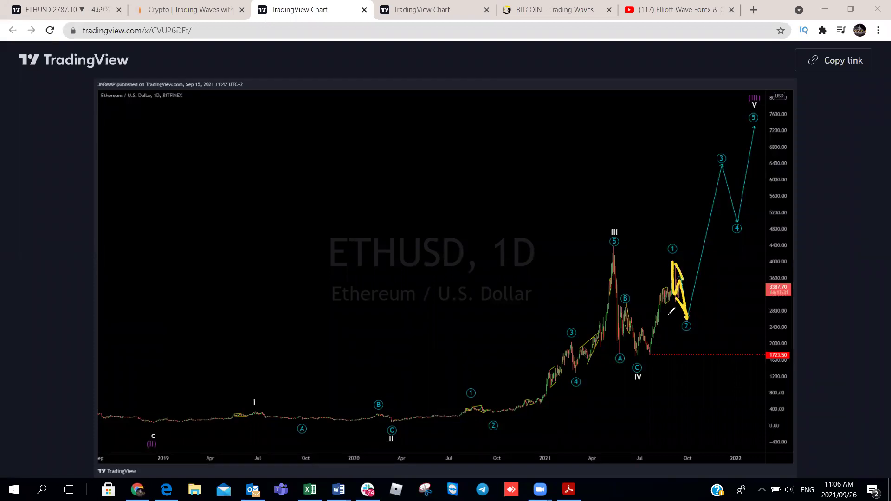
drag(687, 317, 708, 216)
Switch the live chart to LTCUSD and sketch a labelled a-b-c correction from the September high with a rebound to about 250
click(51, 10)
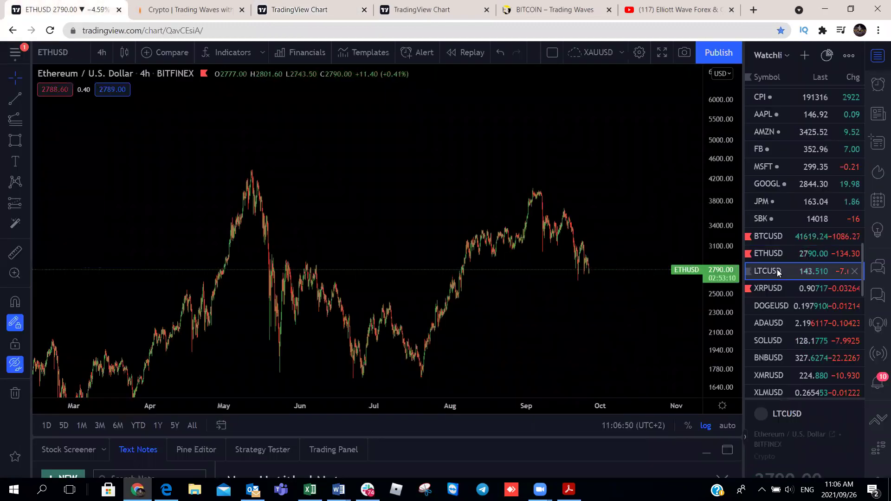
click(777, 270)
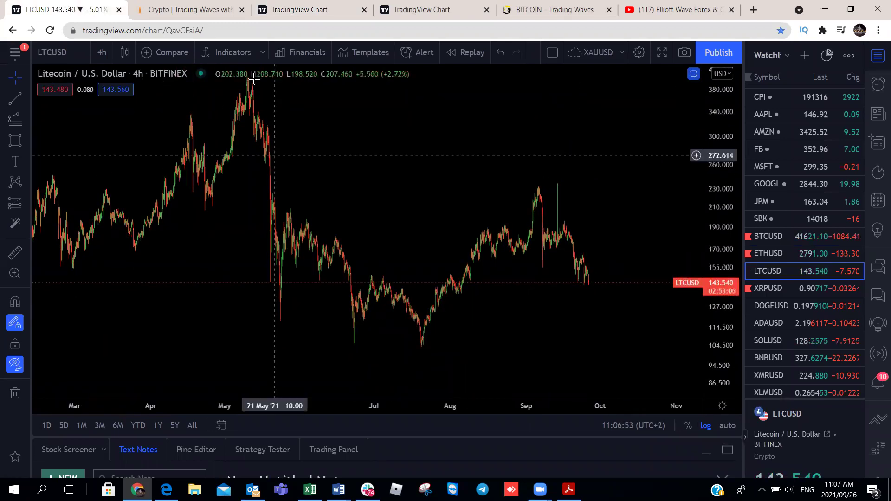
mouse_move(534, 187)
mouse_down()
mouse_move(539, 232)
mouse_move(564, 214)
mouse_move(578, 279)
mouse_move(587, 276)
mouse_move(587, 263)
mouse_move(599, 277)
mouse_move(581, 254)
mouse_up()
drag(537, 275, 546, 292)
drag(563, 153, 572, 178)
drag(593, 295, 595, 308)
drag(552, 269, 571, 281)
drag(534, 182, 562, 187)
drag(586, 279, 614, 172)
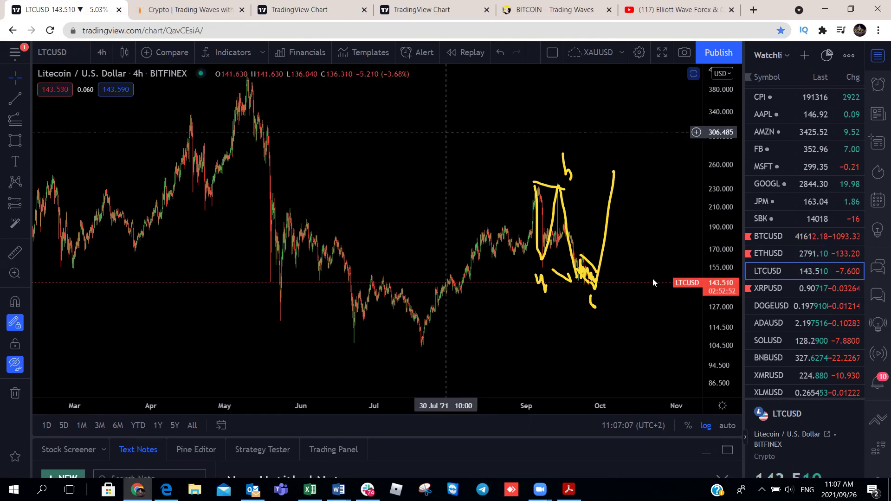
Open the Litecoin Daily chart and trace the rise to wave (1), the dip to wave (2) and the rally toward wave (5)
key(ctrl+Tab)
click(358, 333)
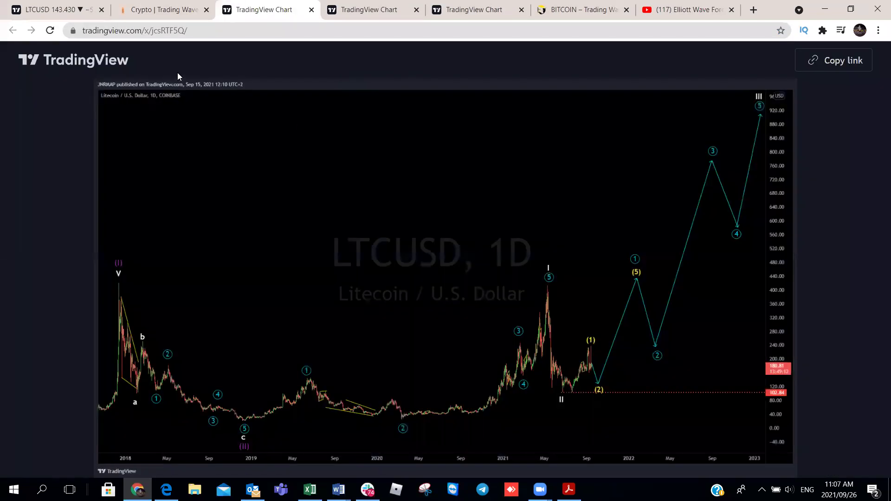
mouse_move(568, 392)
mouse_down()
mouse_move(591, 349)
mouse_move(599, 371)
mouse_up()
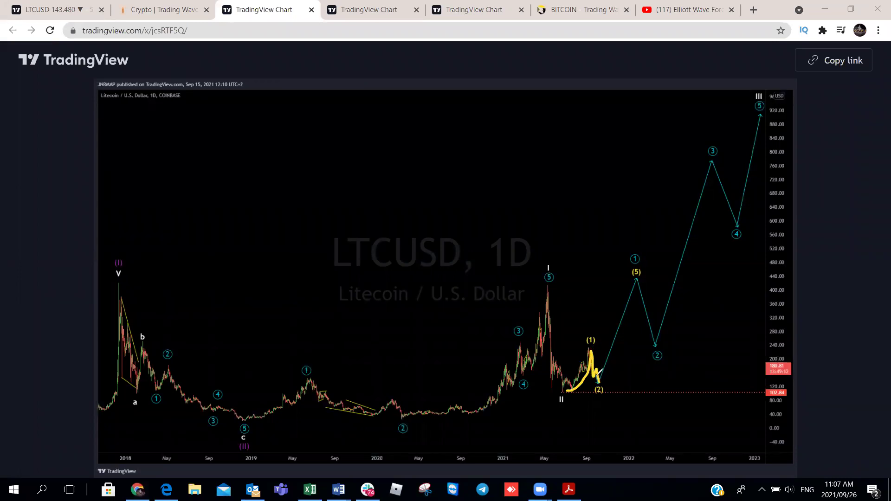
mouse_move(591, 343)
mouse_down()
mouse_move(599, 366)
mouse_move(629, 278)
mouse_up()
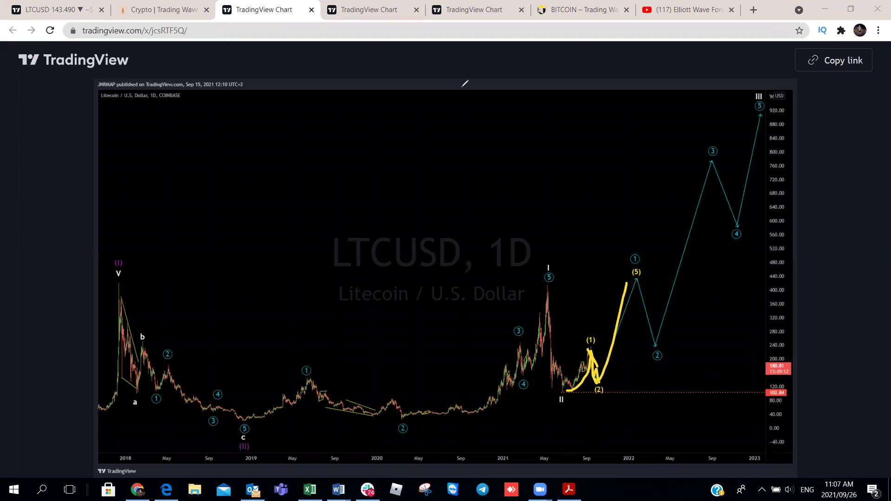
Switch the live chart to XRPUSD, sketch a further drop to about 0.77 with a rebound to about 1.10, and clear the ink
click(56, 10)
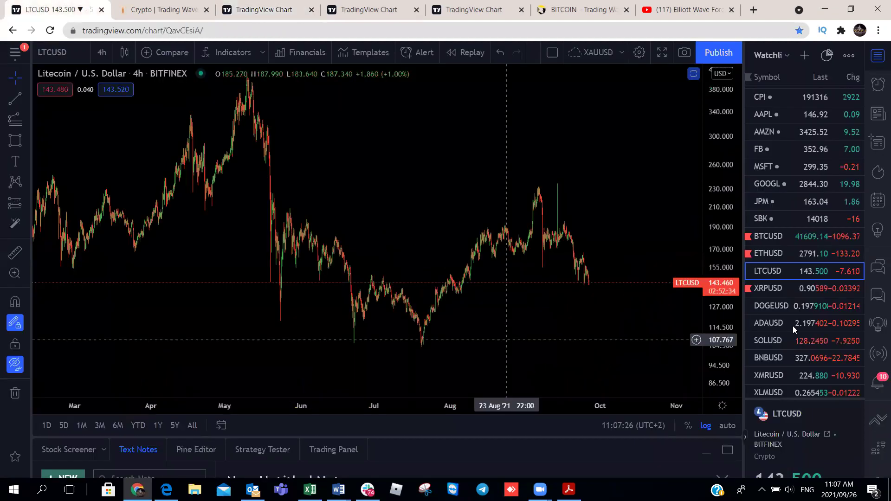
click(778, 288)
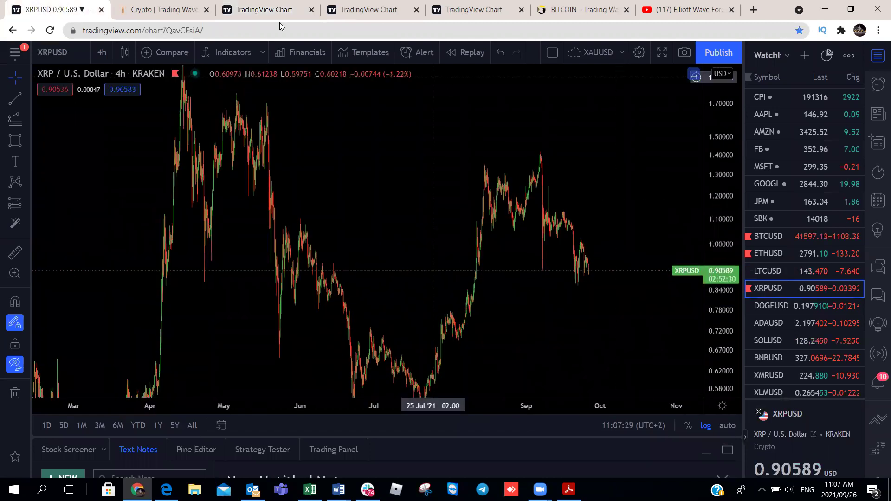
mouse_move(549, 259)
mouse_down()
mouse_move(547, 266)
mouse_move(551, 204)
mouse_move(559, 204)
mouse_move(569, 291)
mouse_up()
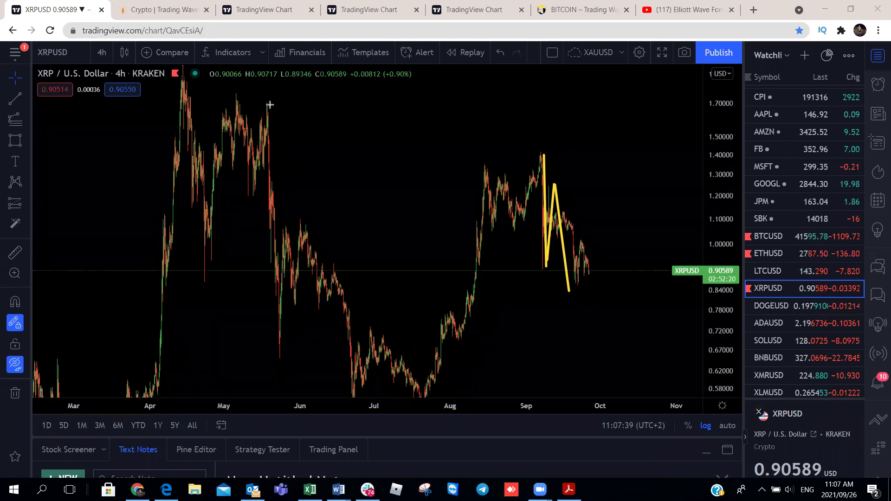
mouse_move(576, 282)
mouse_down()
mouse_move(586, 258)
mouse_move(612, 300)
mouse_move(583, 279)
mouse_move(591, 249)
mouse_move(617, 308)
mouse_move(630, 219)
mouse_up()
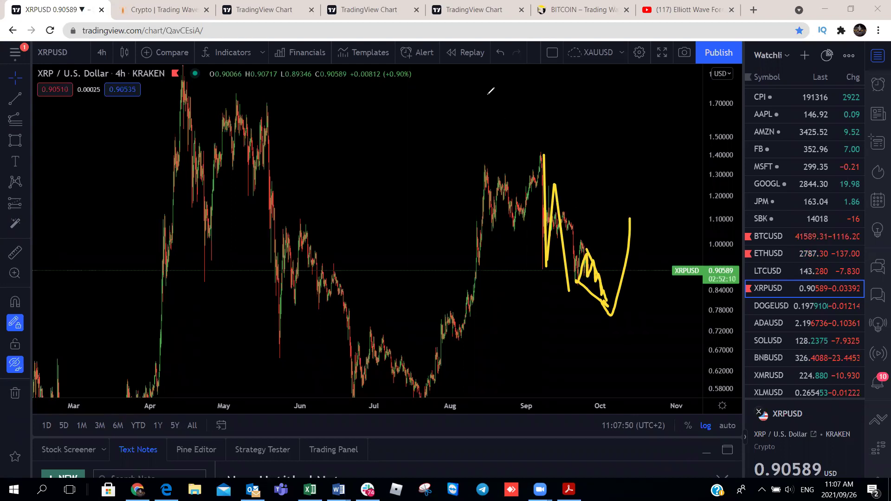
key(ctrl+z)
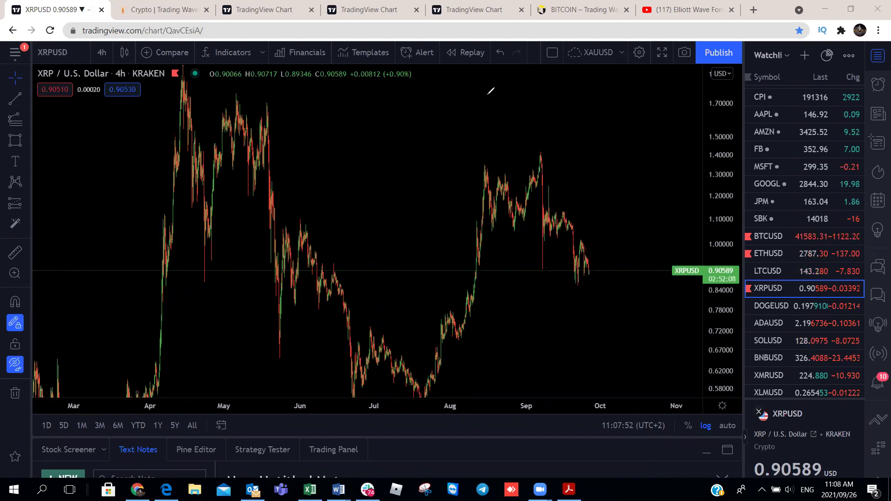
Switch the live chart to DOGEUSD and trace the three-leg decline from the August high
click(774, 305)
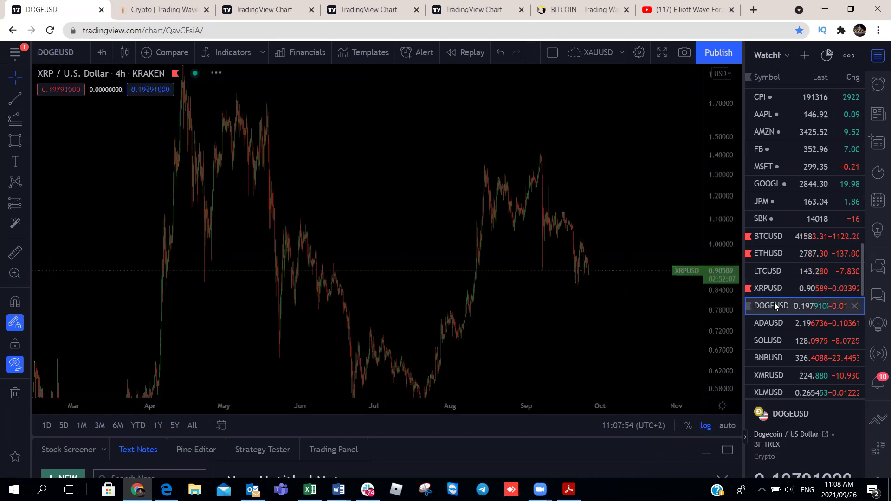
drag(713, 168, 623, 261)
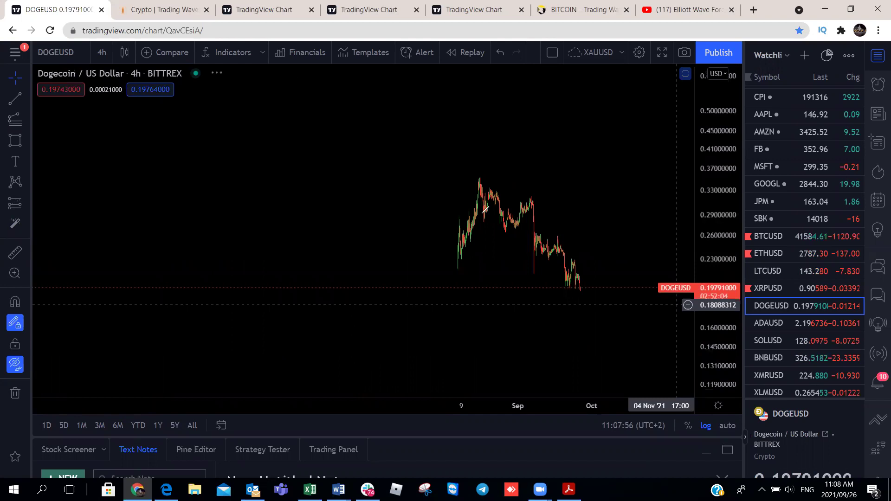
mouse_move(510, 237)
mouse_down()
mouse_move(532, 201)
mouse_move(549, 288)
mouse_up()
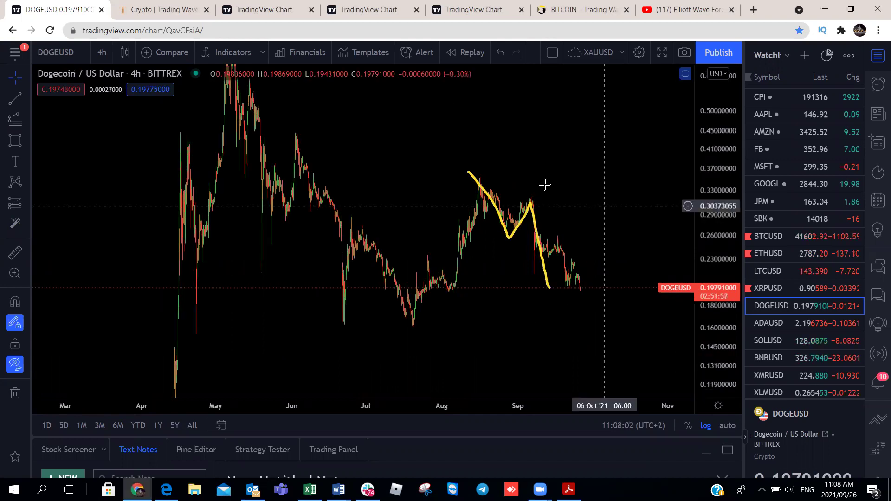
Clear the ink and mark lines under Dogecoin's June and July lows and across its July and August highs
scroll(464, 172, down, 3)
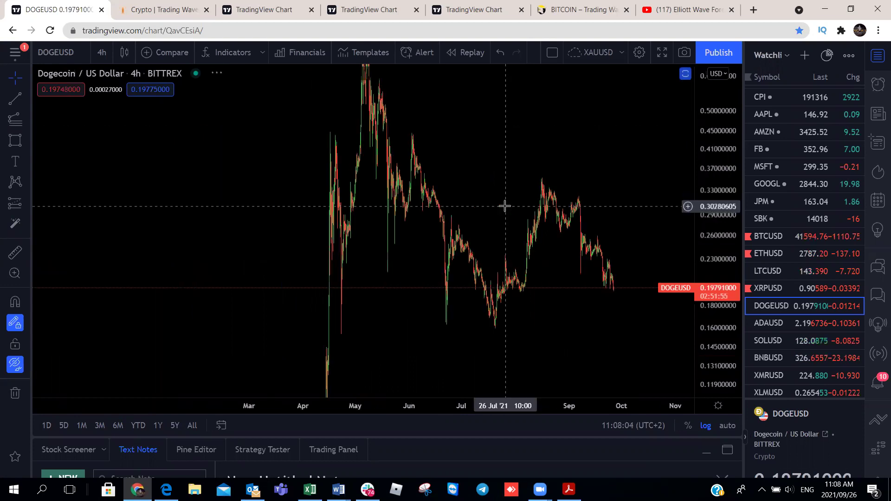
drag(707, 123, 708, 186)
scroll(549, 334, down, 2)
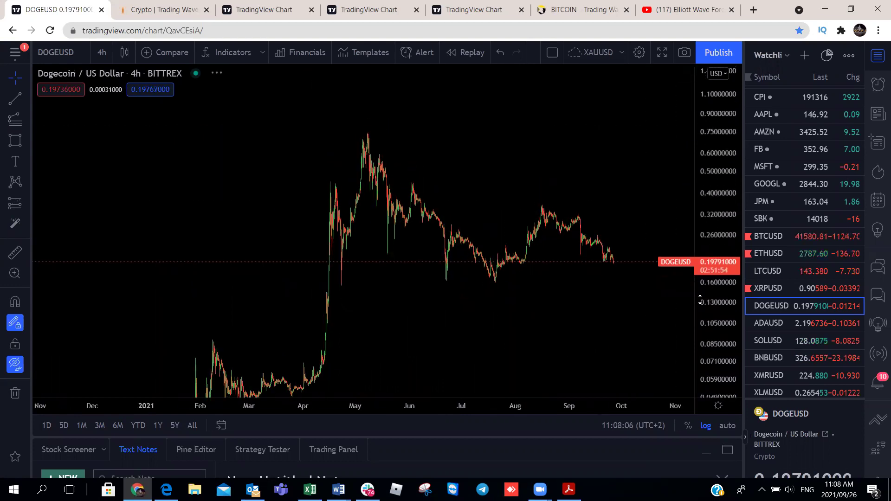
drag(549, 335, 465, 334)
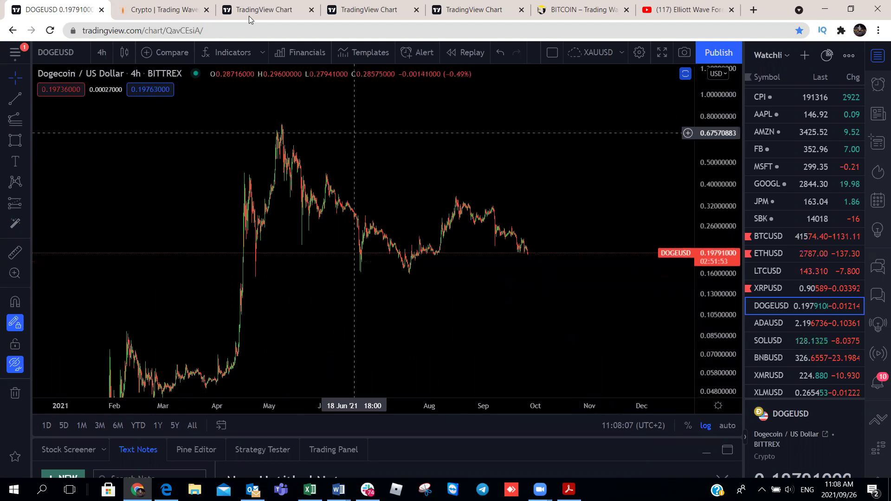
drag(354, 276, 420, 271)
drag(376, 216, 457, 200)
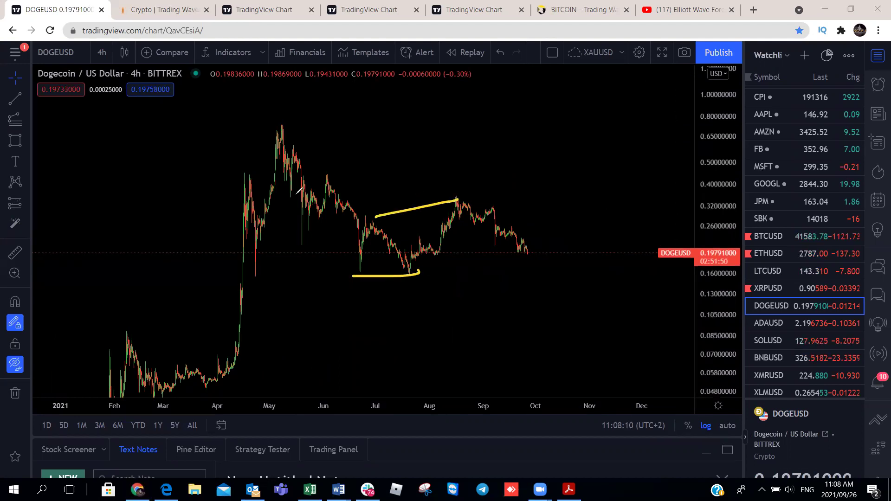
Sketch a labelled W-X-Y correction on Dogecoin from the May high down to about 0.08, with a rebound to about 0.32
mouse_move(289, 172)
mouse_down()
mouse_move(314, 220)
mouse_move(357, 268)
mouse_move(384, 219)
mouse_move(432, 256)
mouse_move(459, 199)
mouse_up()
mouse_move(332, 289)
mouse_down()
mouse_move(341, 298)
mouse_move(365, 280)
mouse_up()
mouse_move(467, 155)
mouse_down()
mouse_move(465, 173)
mouse_move(487, 178)
mouse_move(529, 302)
mouse_move(564, 283)
mouse_move(570, 348)
mouse_move(602, 203)
mouse_up()
drag(567, 365, 571, 356)
drag(512, 259, 514, 270)
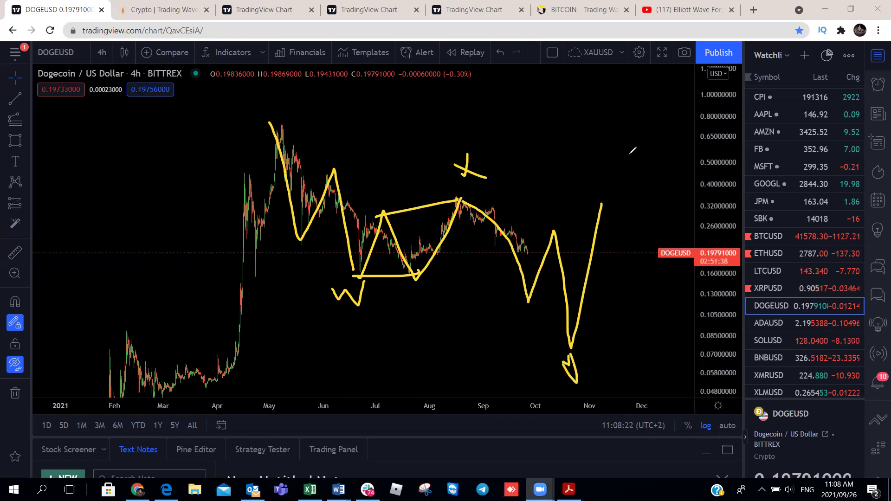
Switch the live chart to ADAUSD and sketch the zigzag decline from the September high, a line across its tops and a rally to about 3.9
click(775, 320)
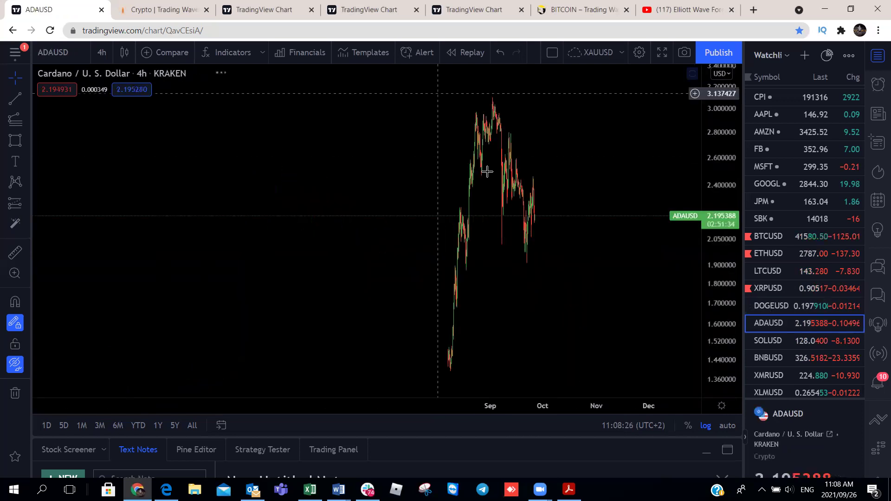
drag(710, 132, 688, 333)
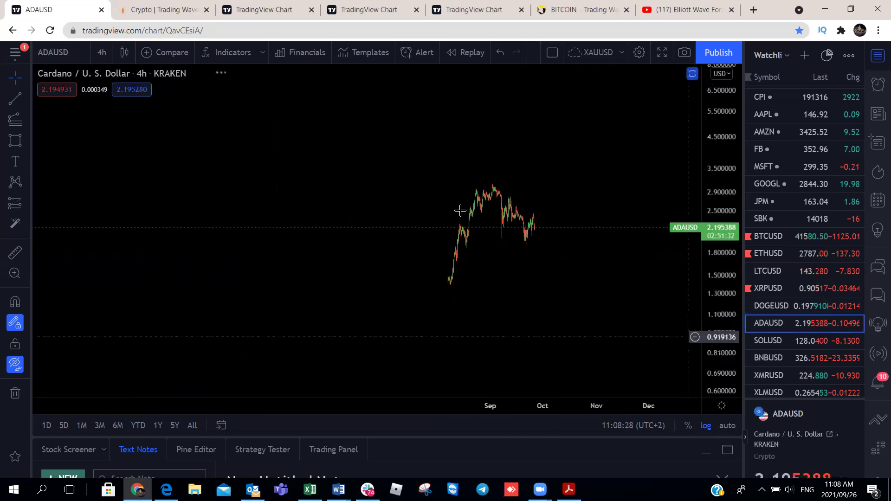
drag(488, 186, 534, 214)
drag(550, 150, 546, 154)
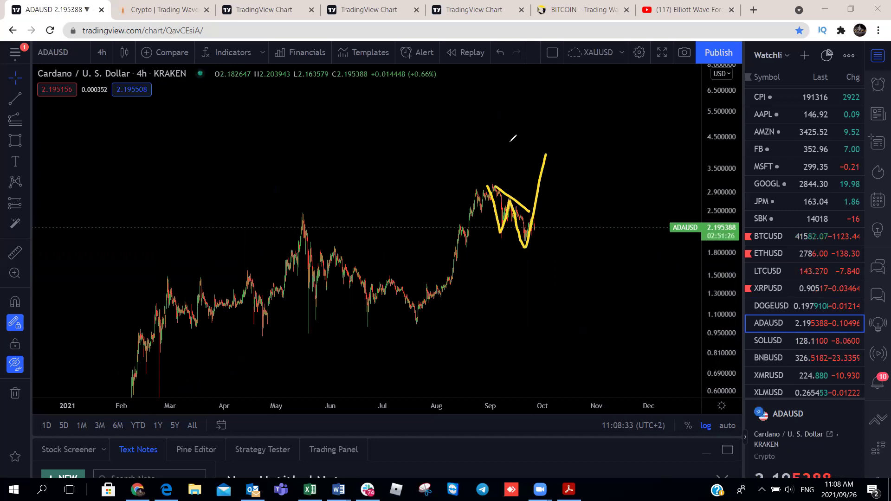
Clear the ink and sketch Cardano's alternative a-b-c correction down to about 1.65, with a rebound to about 3.5
key(e)
drag(509, 228, 515, 203)
mouse_move(531, 235)
mouse_down()
mouse_move(536, 212)
mouse_move(516, 200)
mouse_move(547, 264)
mouse_up()
drag(495, 246, 503, 258)
drag(537, 192, 540, 210)
drag(549, 272, 570, 167)
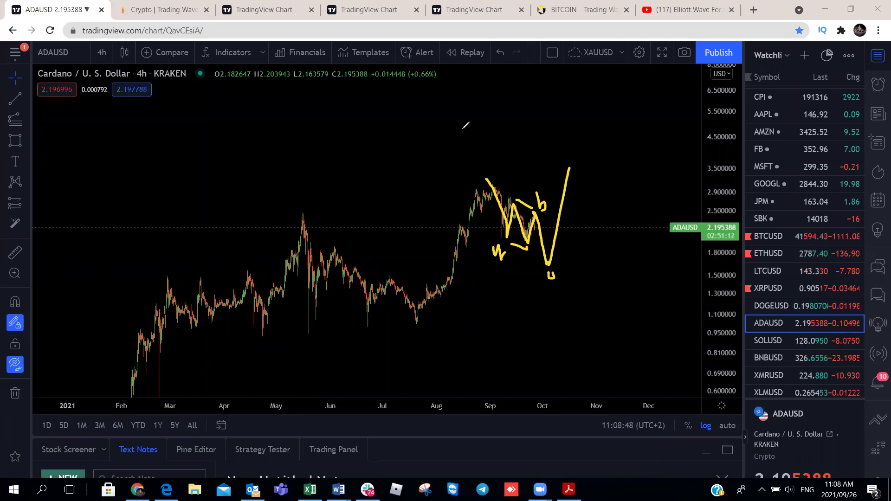
Switch the live chart to SOLUSD and frame the price action around the September high
click(779, 341)
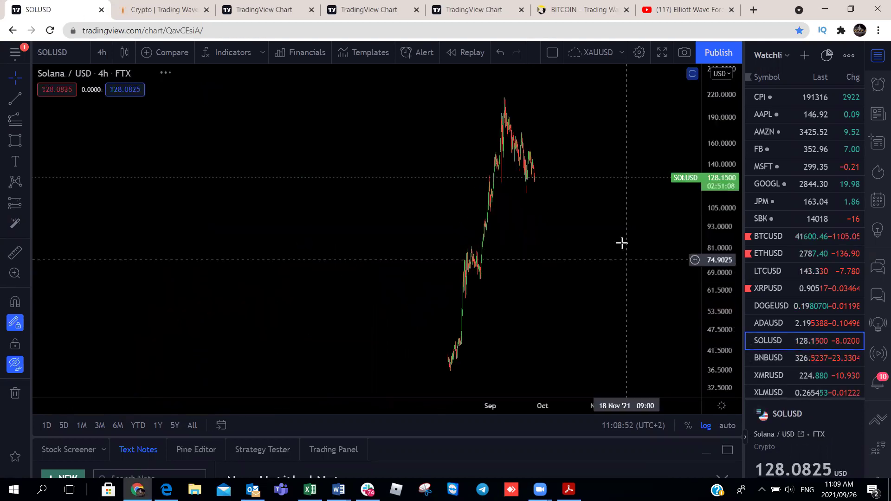
drag(729, 214, 676, 305)
scroll(527, 257, up, 5)
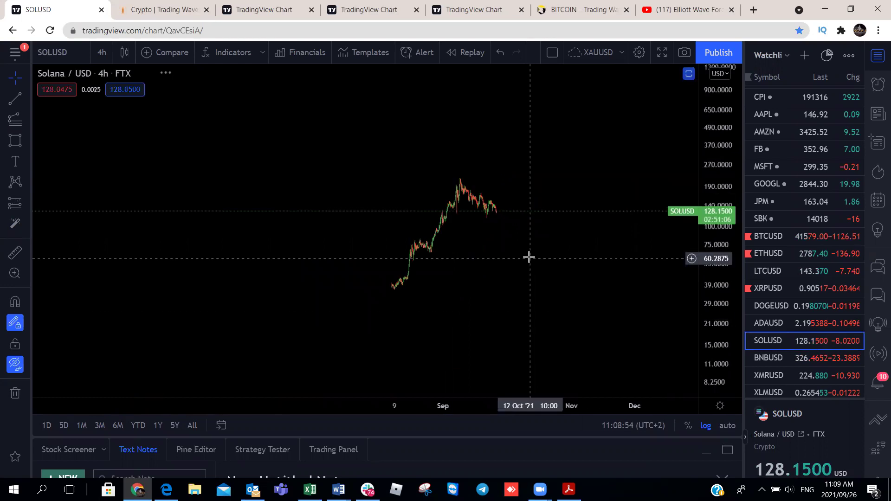
drag(491, 301, 411, 162)
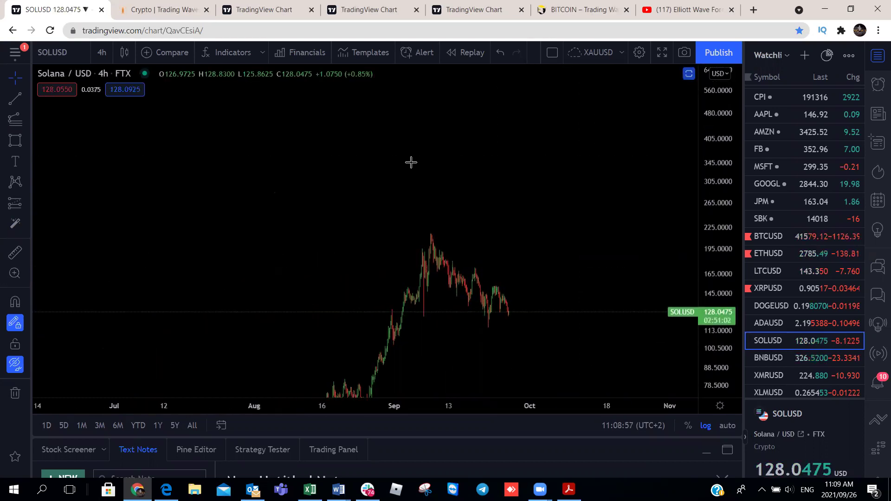
Sketch Solana's decline from the September high as wave W, a boxed wave X and another zigzag down to about 98
drag(454, 259, 467, 267)
mouse_move(440, 241)
mouse_down()
mouse_move(465, 305)
mouse_move(490, 331)
mouse_move(496, 289)
mouse_move(506, 309)
mouse_move(510, 297)
mouse_move(513, 323)
mouse_up()
mouse_move(524, 282)
mouse_down()
mouse_move(517, 325)
mouse_move(524, 281)
mouse_up()
drag(493, 325, 516, 327)
drag(461, 333, 482, 351)
drag(526, 258, 542, 323)
drag(563, 352, 546, 358)
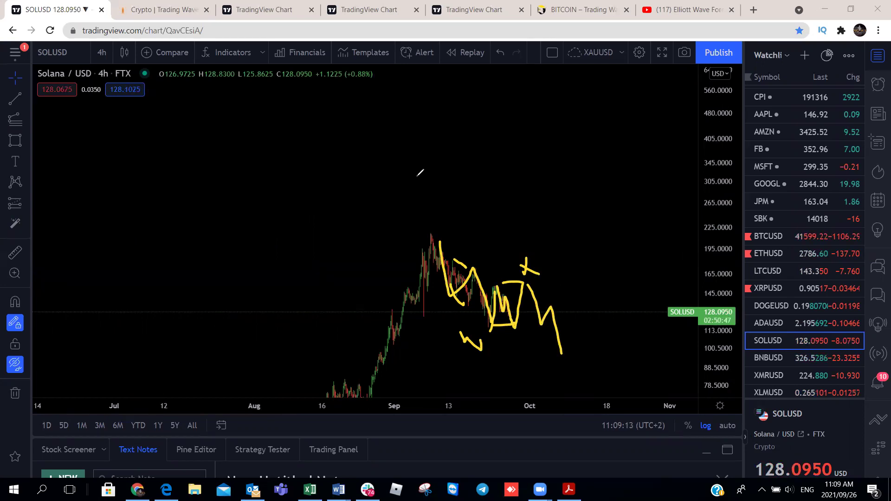
Erase Solana's first decline strokes, redraw that leg as a simple zigzag, and add the Y label with a rebound to about 195
drag(467, 274, 460, 260)
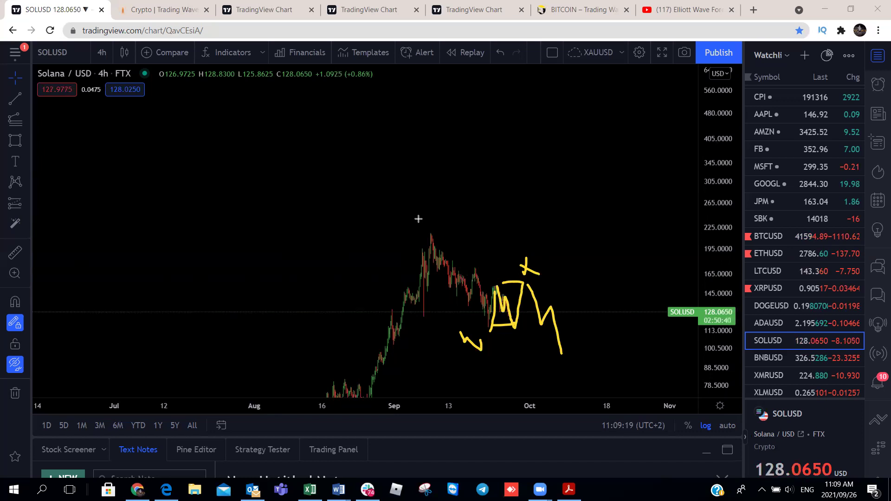
mouse_move(428, 233)
mouse_down()
mouse_move(458, 288)
mouse_move(484, 306)
mouse_move(491, 332)
mouse_up()
mouse_move(561, 355)
mouse_down()
mouse_move(557, 373)
mouse_move(604, 243)
mouse_up()
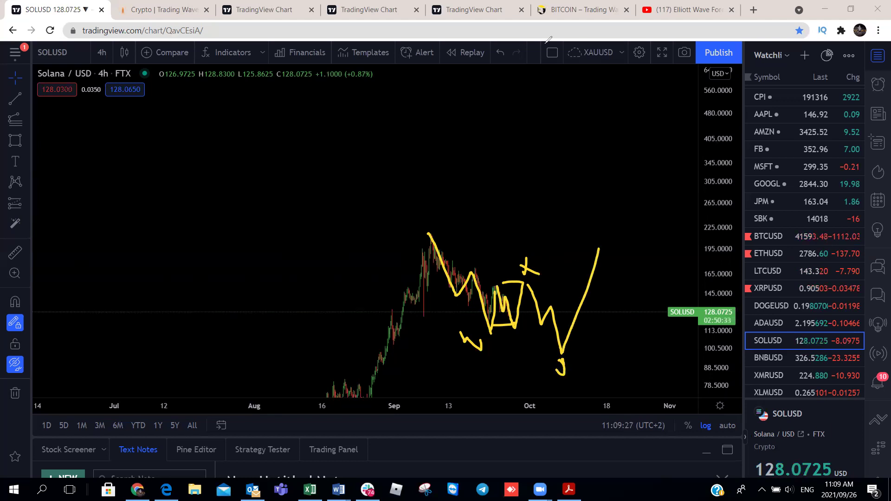
Switch the live chart to BNBUSD and sketch the zigzag decline from the late-August high to about 310, with a rebound to about 395
click(784, 357)
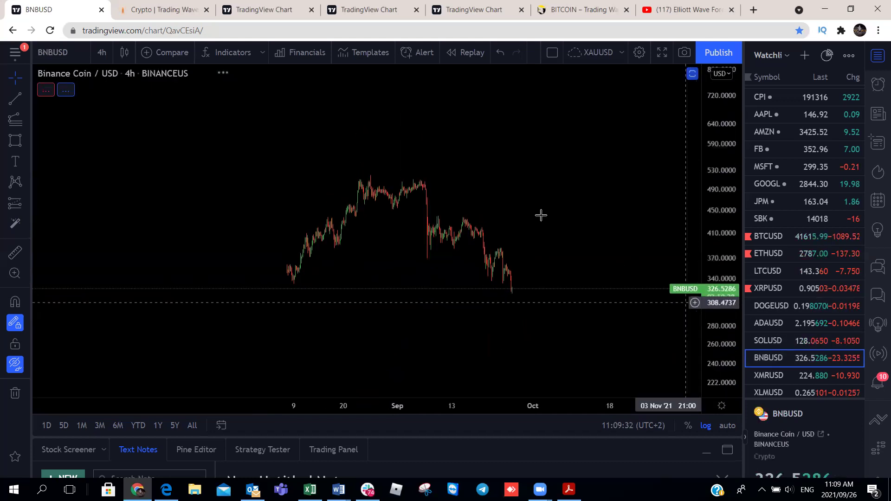
mouse_move(375, 177)
mouse_down()
mouse_move(416, 213)
mouse_move(429, 253)
mouse_move(461, 213)
mouse_move(487, 268)
mouse_move(522, 288)
mouse_move(537, 241)
mouse_up()
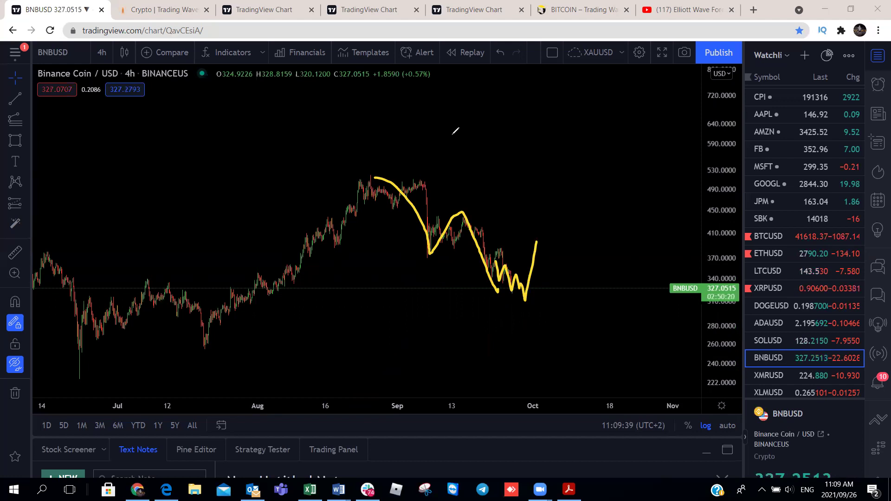
Clear the Binance Coin ink, switch the live chart to LINKUSD and compress its price scale to fit the September high
key(ctrl+z)
key(ctrl+z)
scroll(789, 344, down, 3)
scroll(789, 337, down, 1)
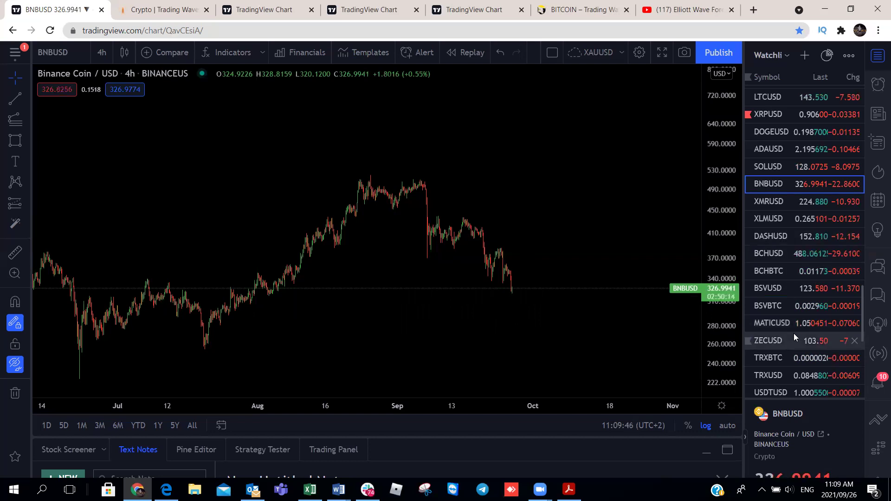
scroll(794, 333, down, 2)
scroll(782, 207, up, 2)
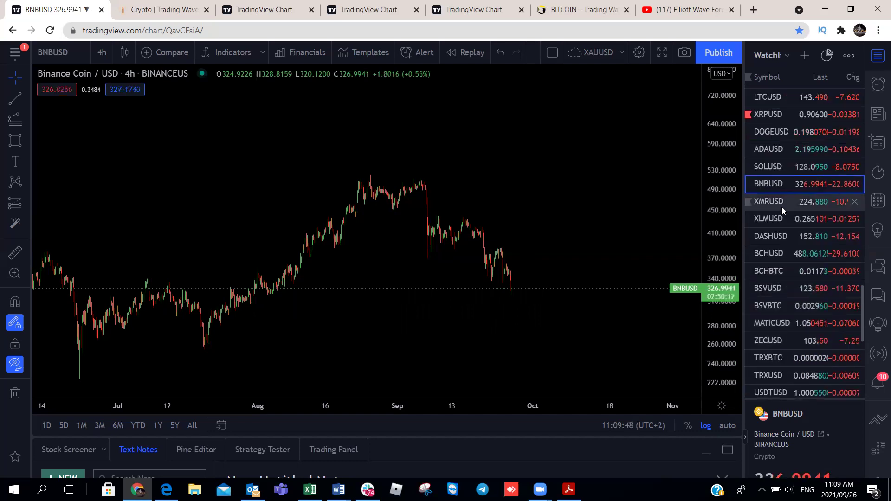
scroll(771, 334, down, 2)
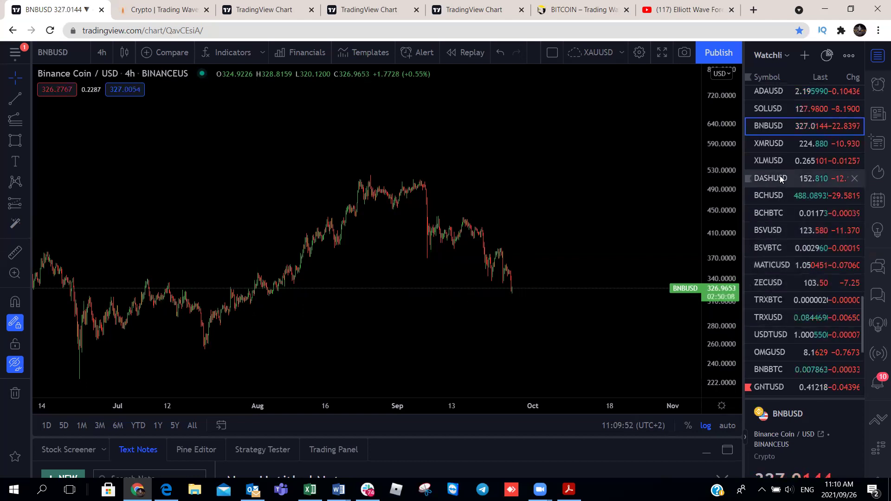
scroll(780, 182, down, 2)
click(776, 350)
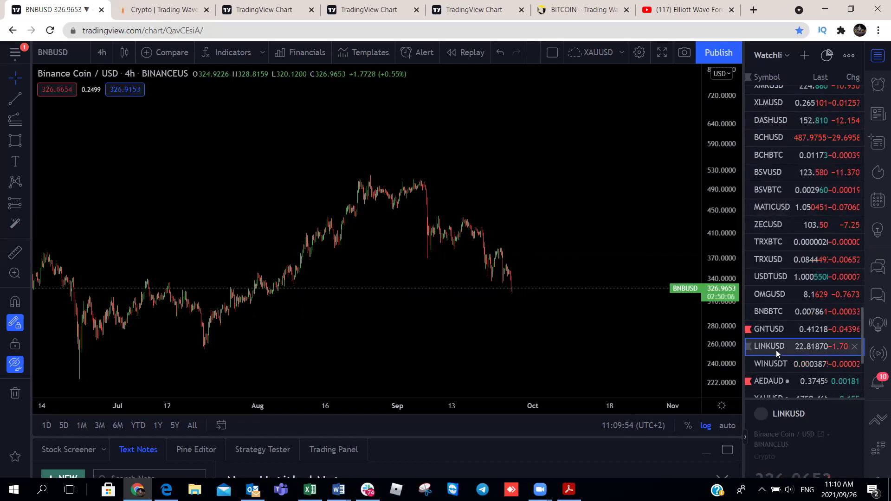
drag(723, 105, 722, 155)
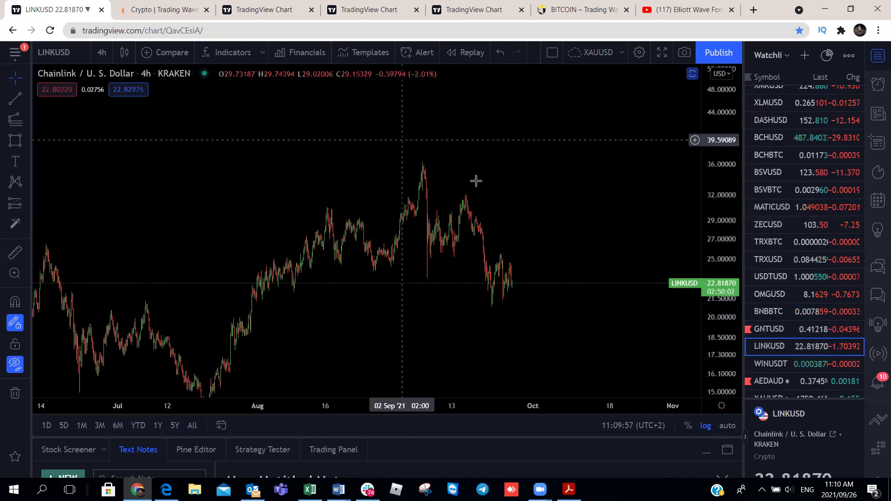
Sketch Chainlink's zigzag from the September high, a boxed sideways connector and another leg down to about 19, with a rebound
mouse_move(425, 172)
mouse_down()
mouse_move(427, 282)
mouse_move(459, 190)
mouse_move(481, 299)
mouse_move(529, 253)
mouse_move(500, 279)
mouse_move(511, 297)
mouse_up()
mouse_move(522, 261)
mouse_down()
mouse_move(531, 310)
mouse_move(564, 182)
mouse_up()
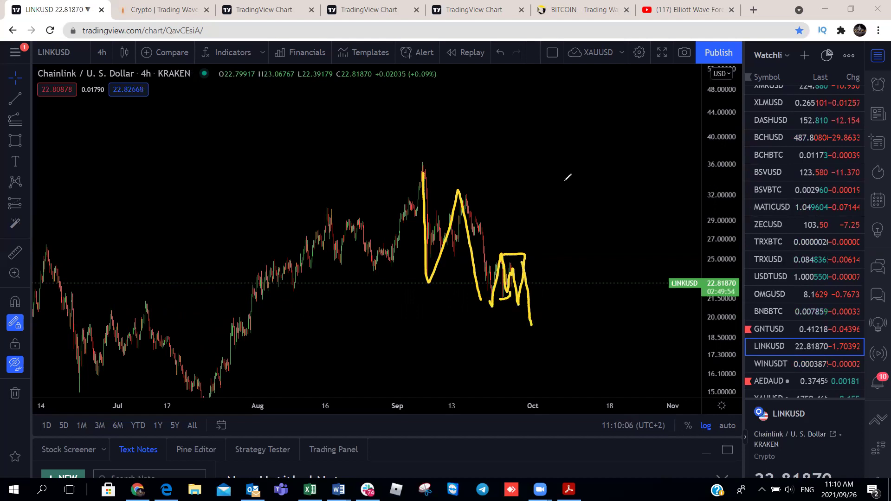
Clear the ink and sketch Chainlink's alternative simple zigzag down to about 19, rebounding to about 34.5, with upper and lower channel lines
key(e)
mouse_move(418, 153)
mouse_down()
mouse_move(452, 239)
mouse_move(482, 256)
mouse_move(497, 325)
mouse_move(532, 174)
mouse_up()
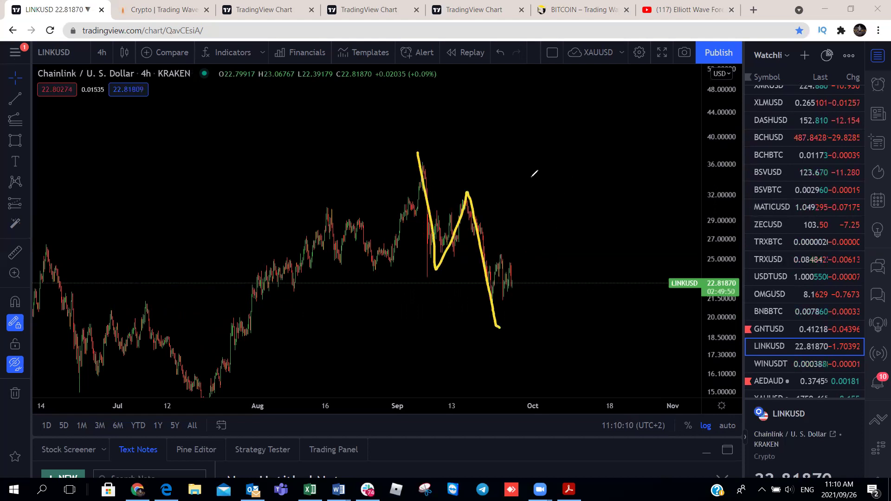
drag(423, 158, 505, 226)
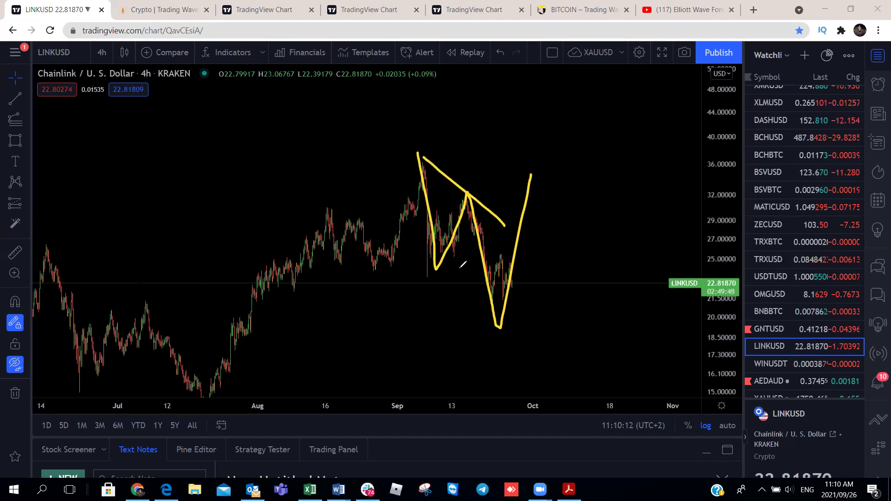
drag(436, 274, 506, 327)
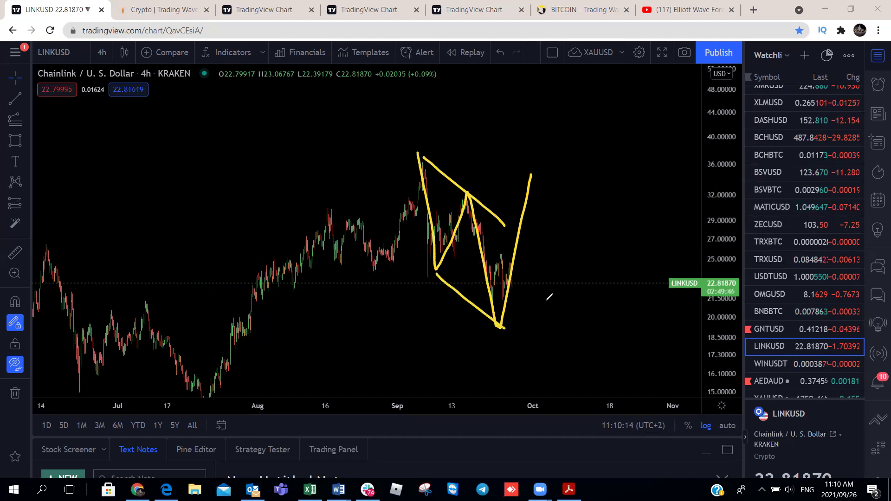